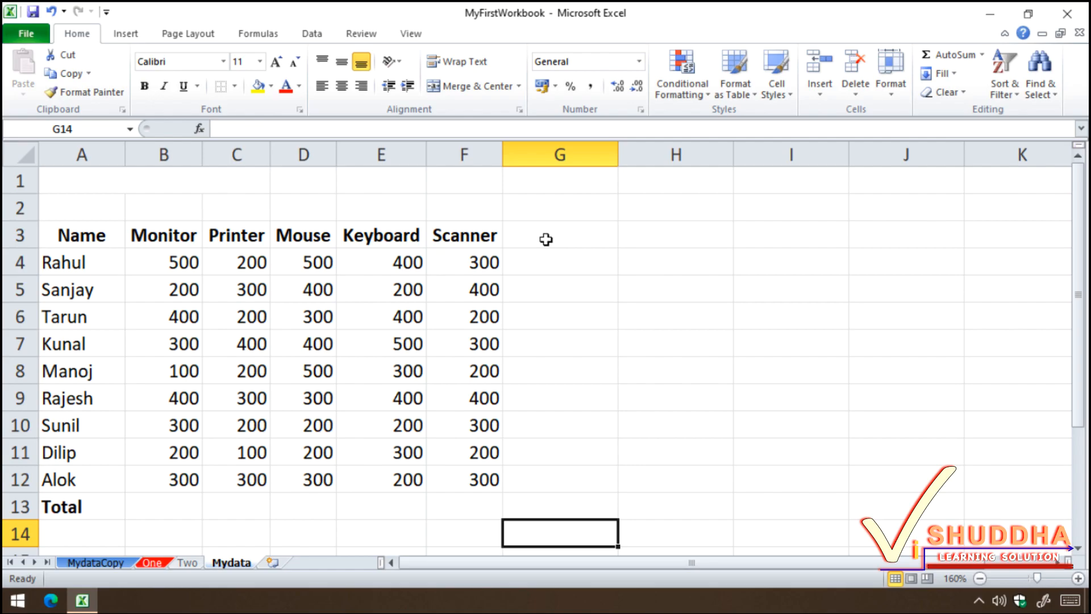
Step: Hide the worksheet's on-screen gridlines and show them again
click(196, 38)
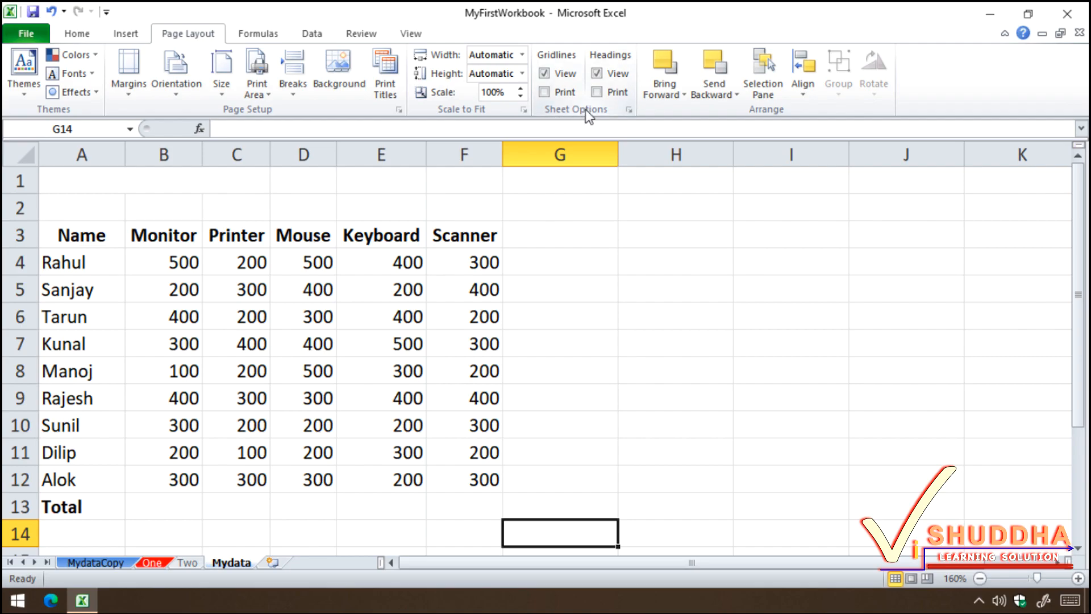
click(545, 74)
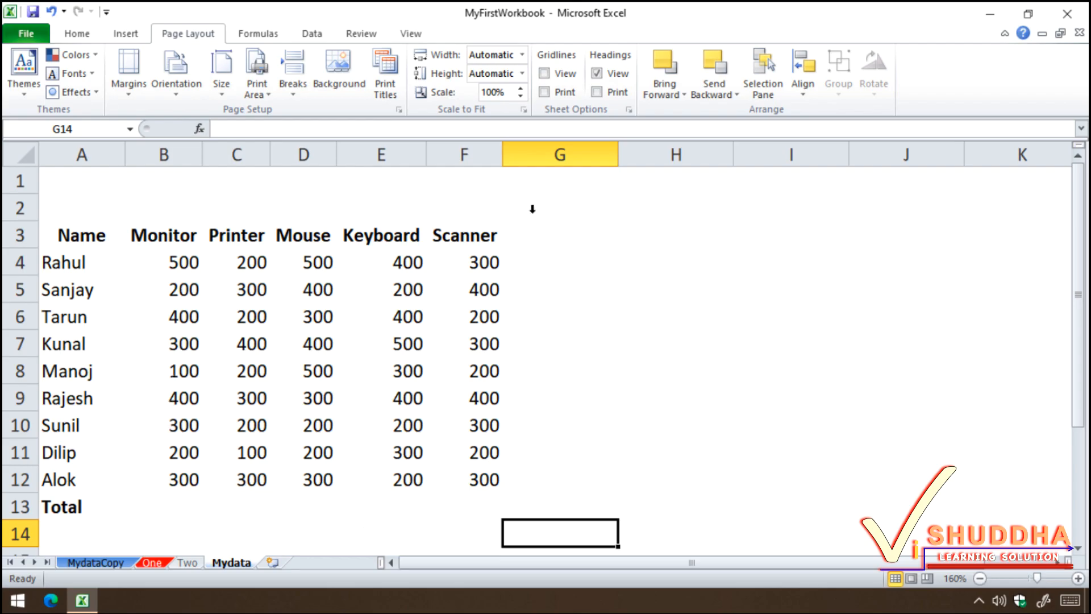
click(545, 75)
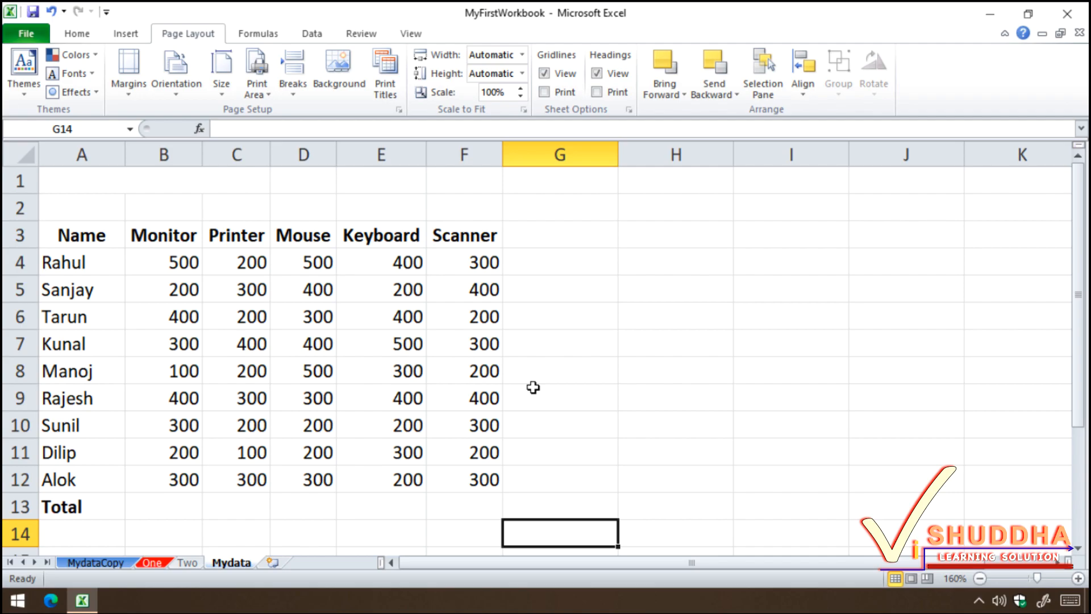
Step: Apply All Borders to the data table in A3:F12 and deselect it
drag(81, 237, 456, 481)
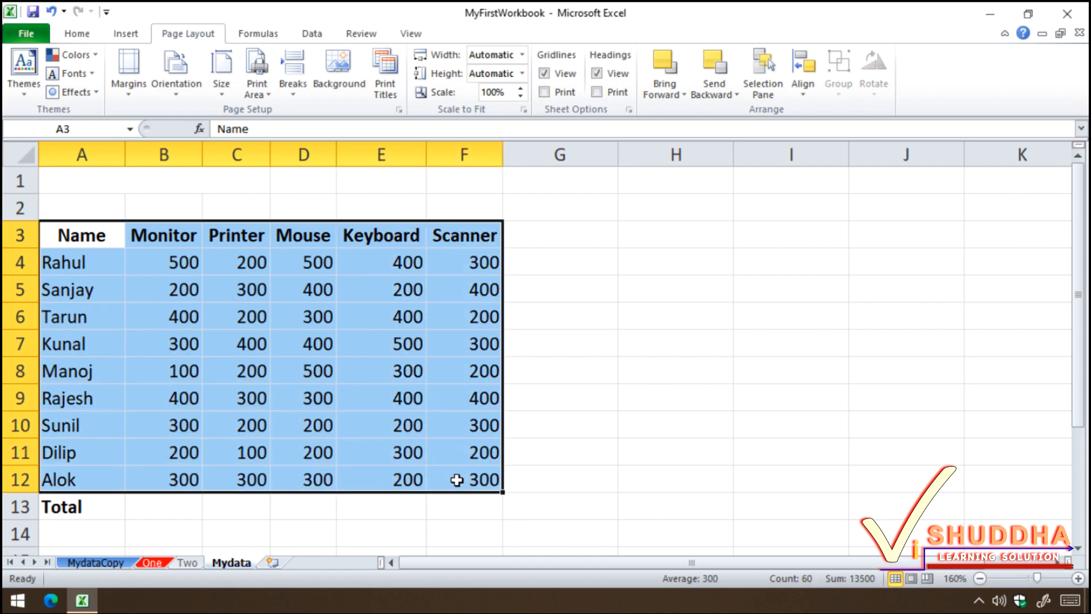
click(83, 38)
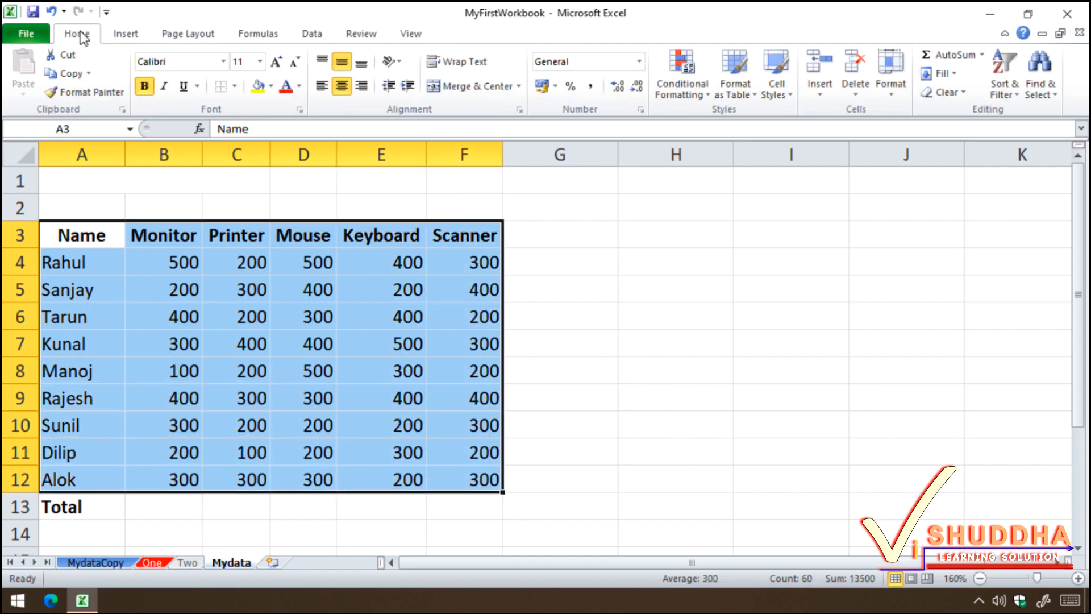
click(236, 89)
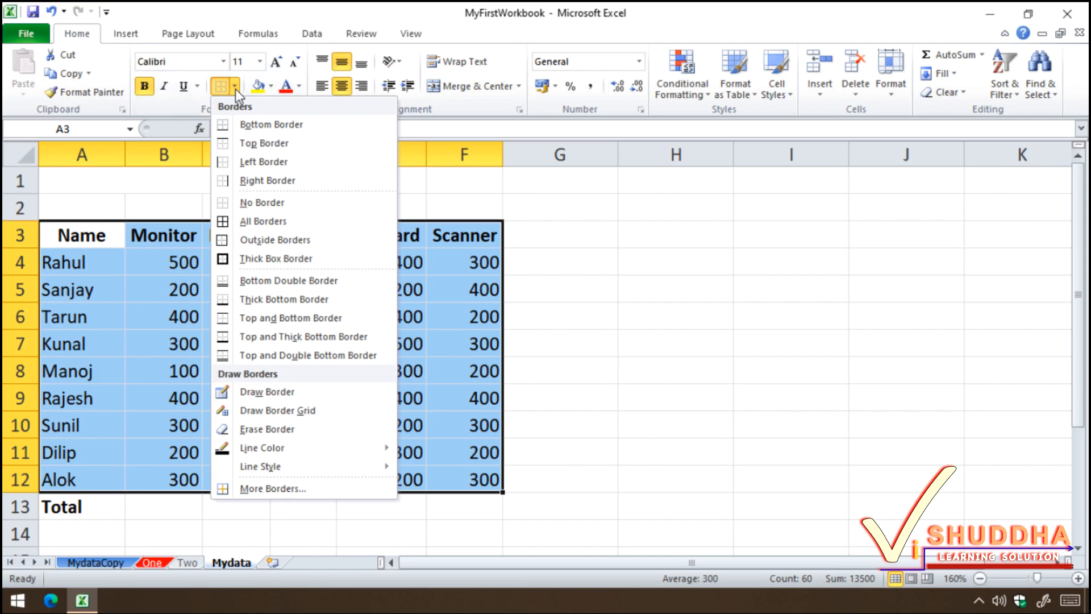
click(261, 226)
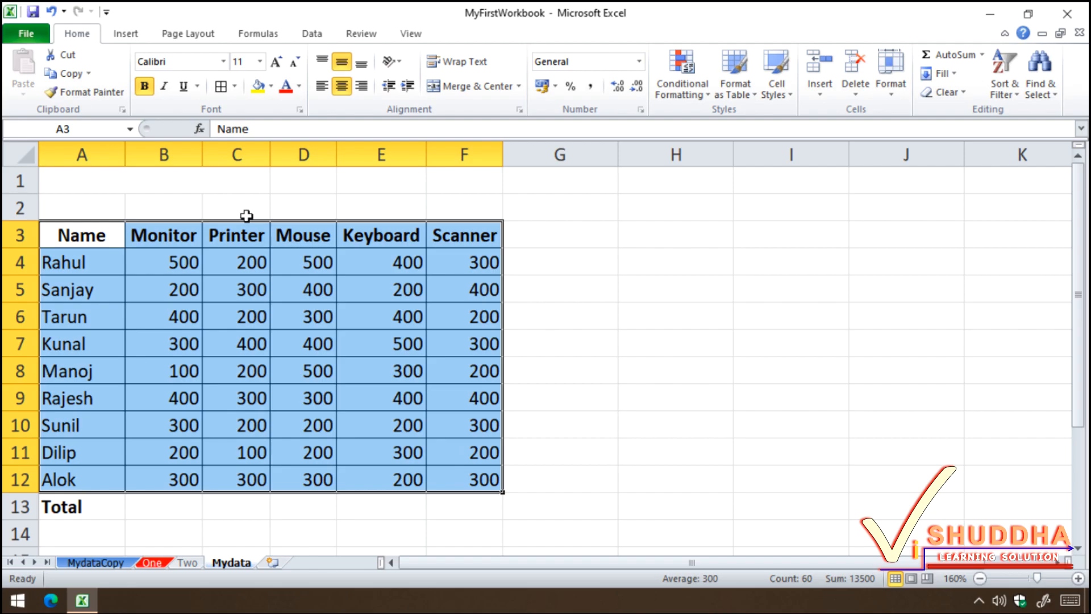
click(520, 525)
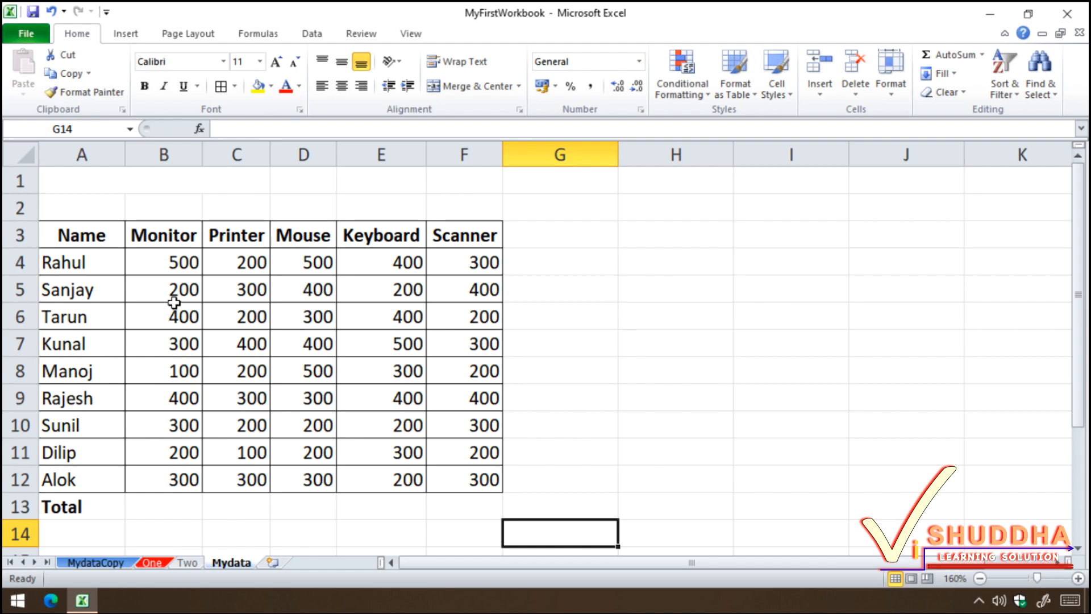
Step: Remove all borders from the data table in A3:F12 and deselect it
drag(78, 236, 462, 479)
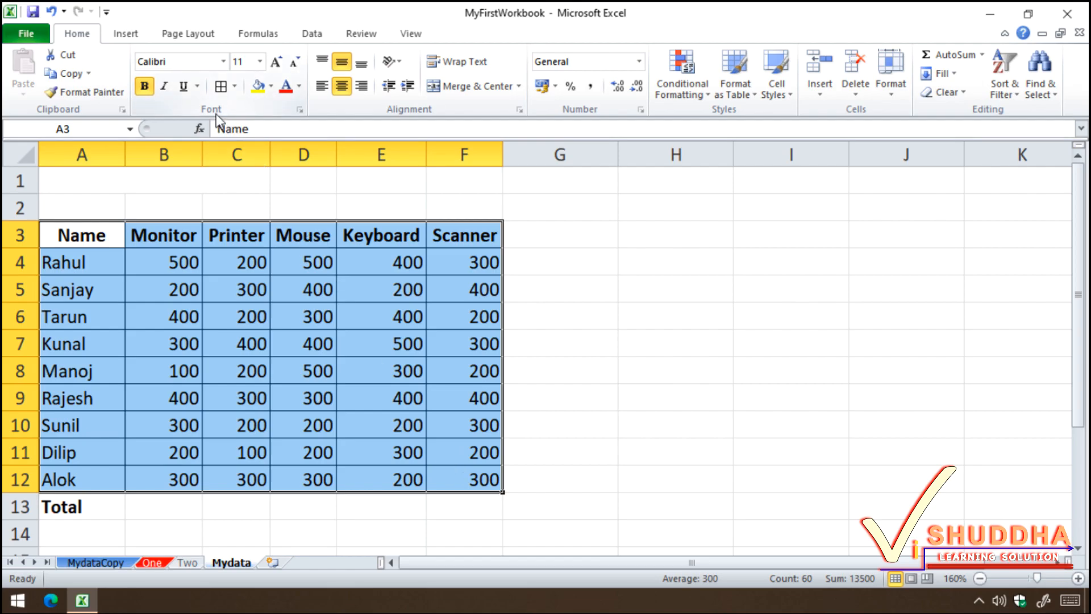
click(235, 88)
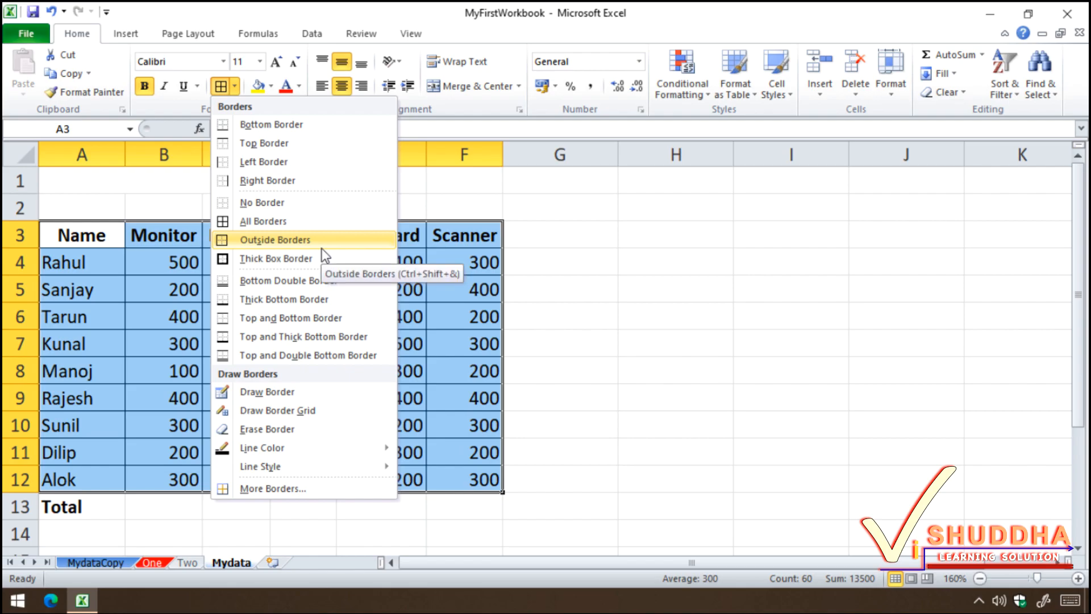
click(306, 204)
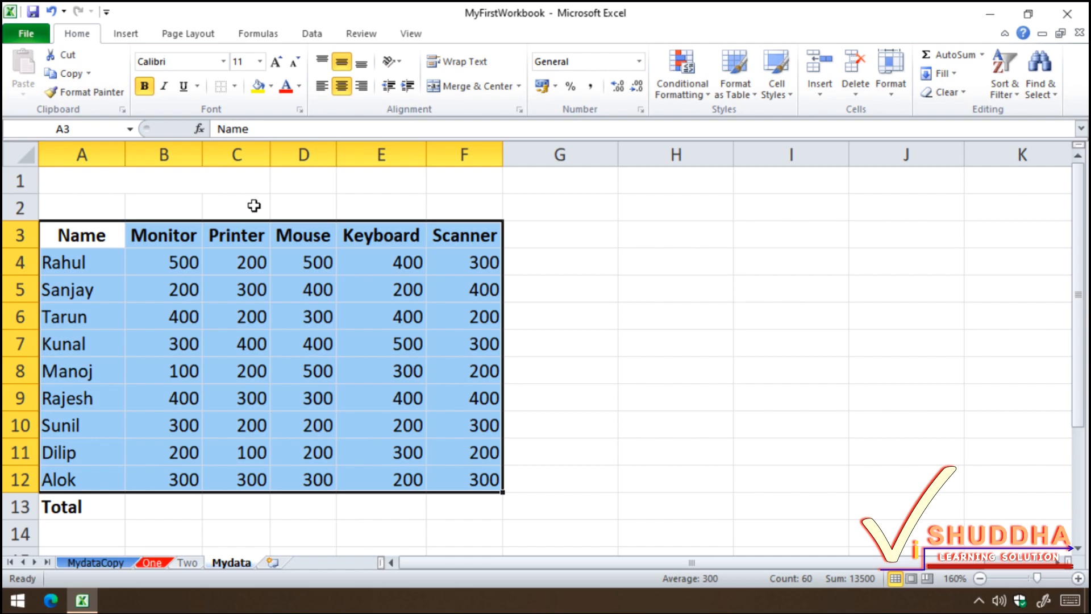
click(207, 185)
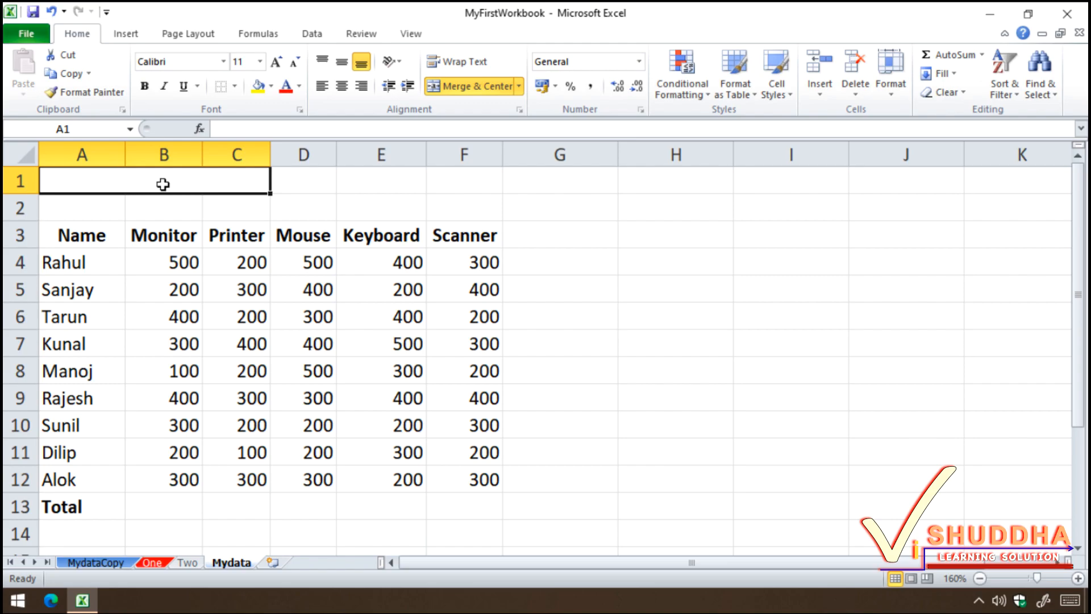
Step: Format the Monitor values in B4:B12 as Currency with the default ₹ symbol
drag(157, 262, 172, 474)
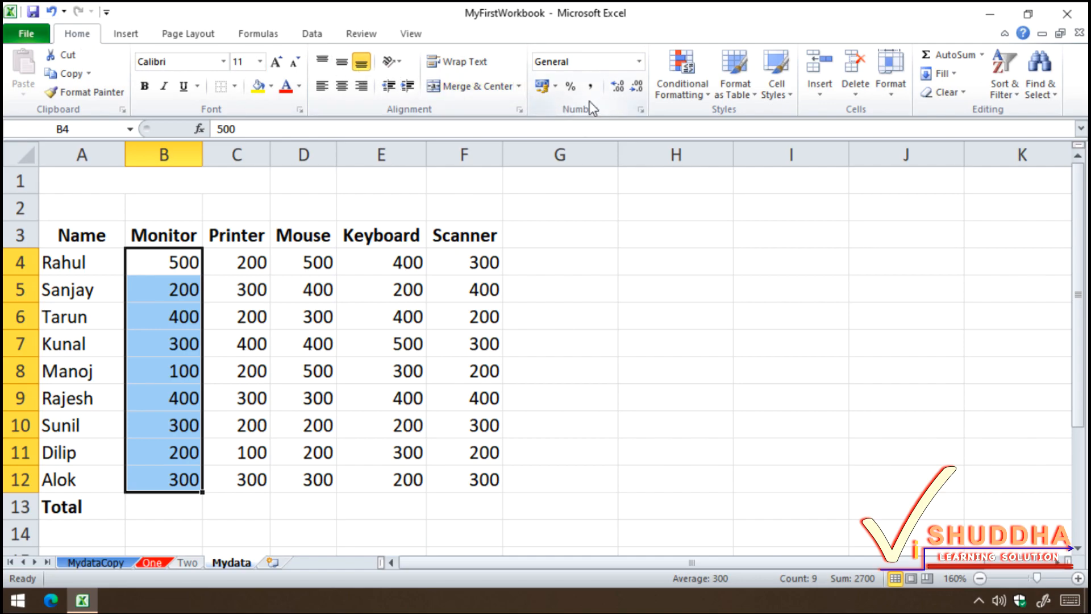
click(641, 65)
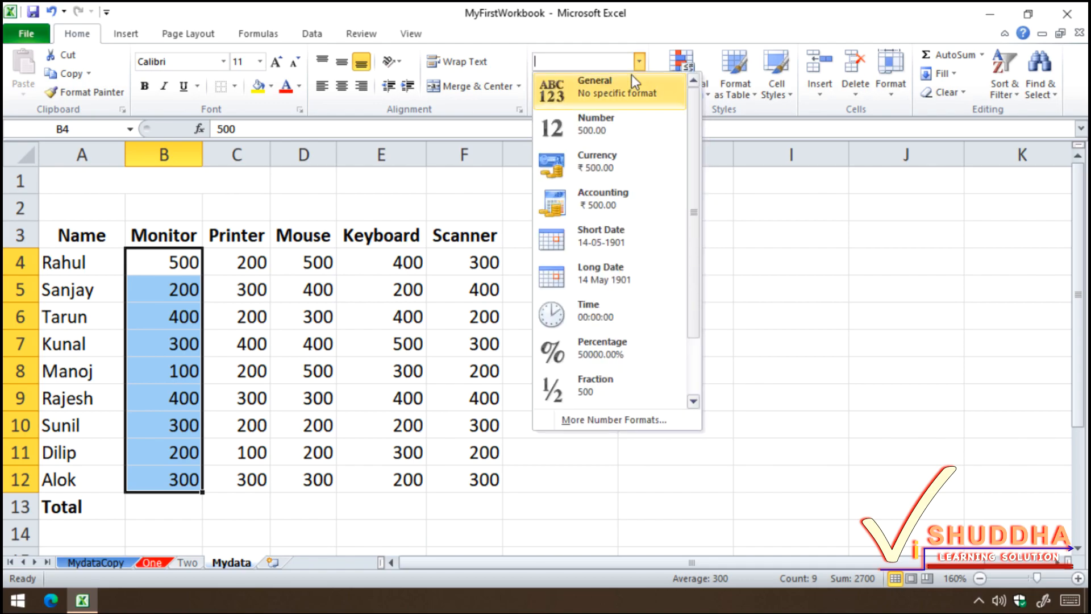
click(604, 158)
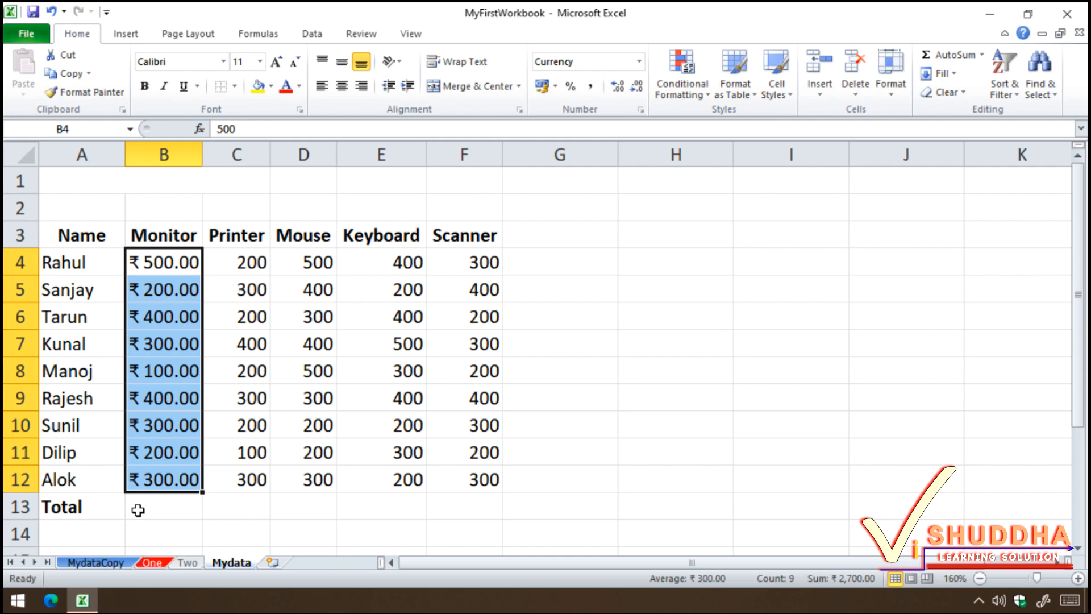
Step: Format the Printer values in C4:C12 as Currency using the $ English (Canada) symbol
drag(236, 272, 249, 479)
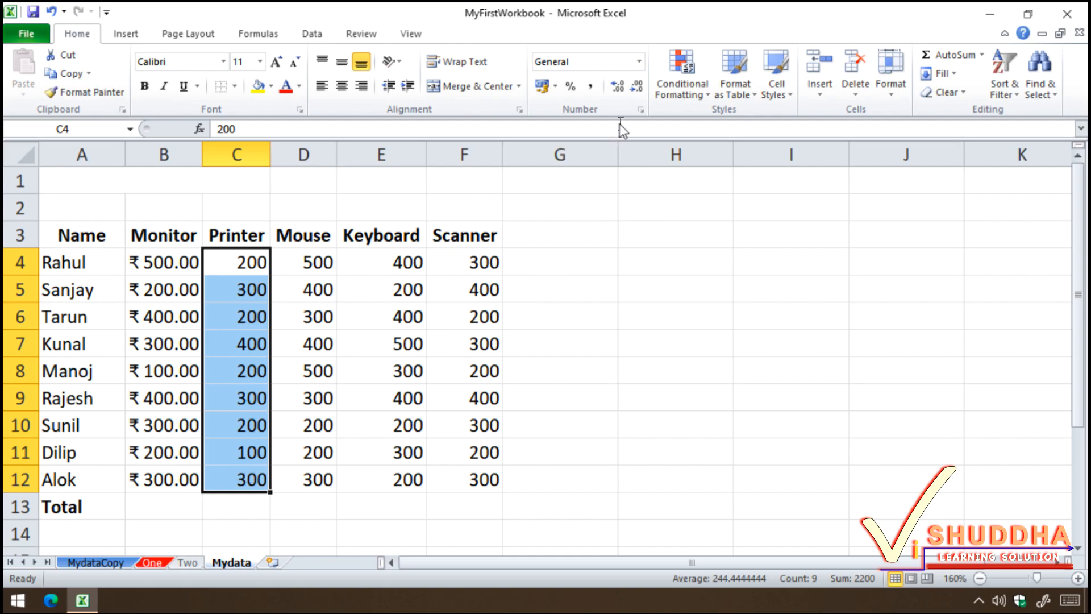
click(639, 63)
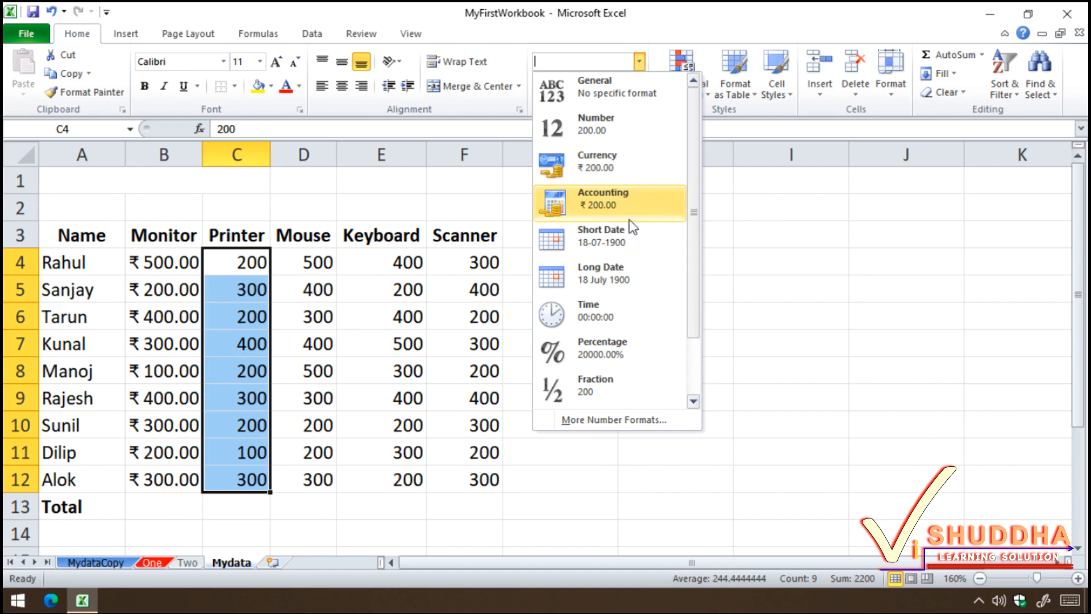
click(630, 422)
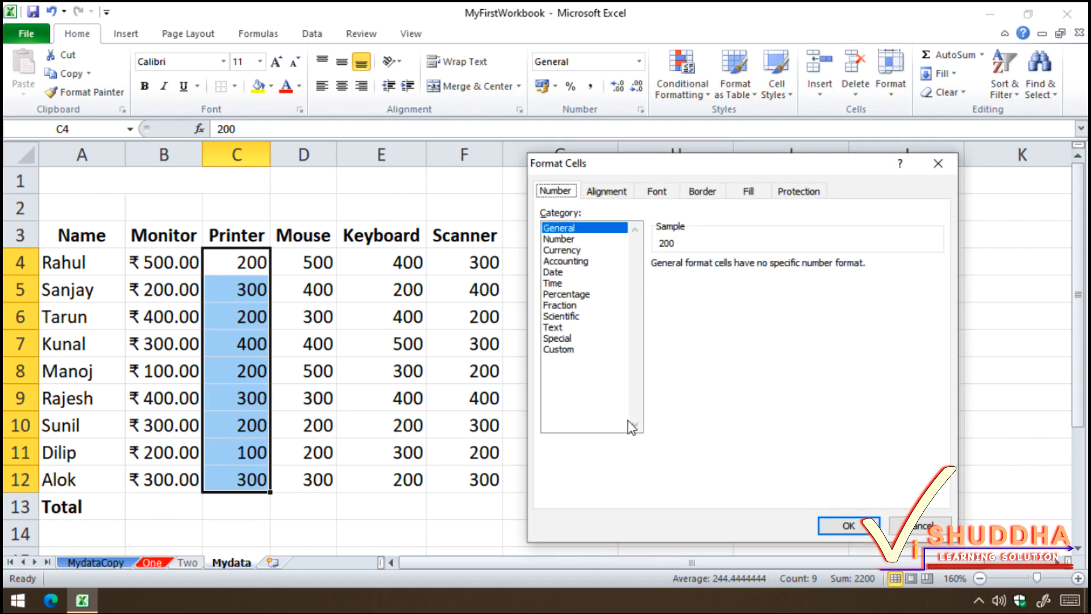
click(579, 250)
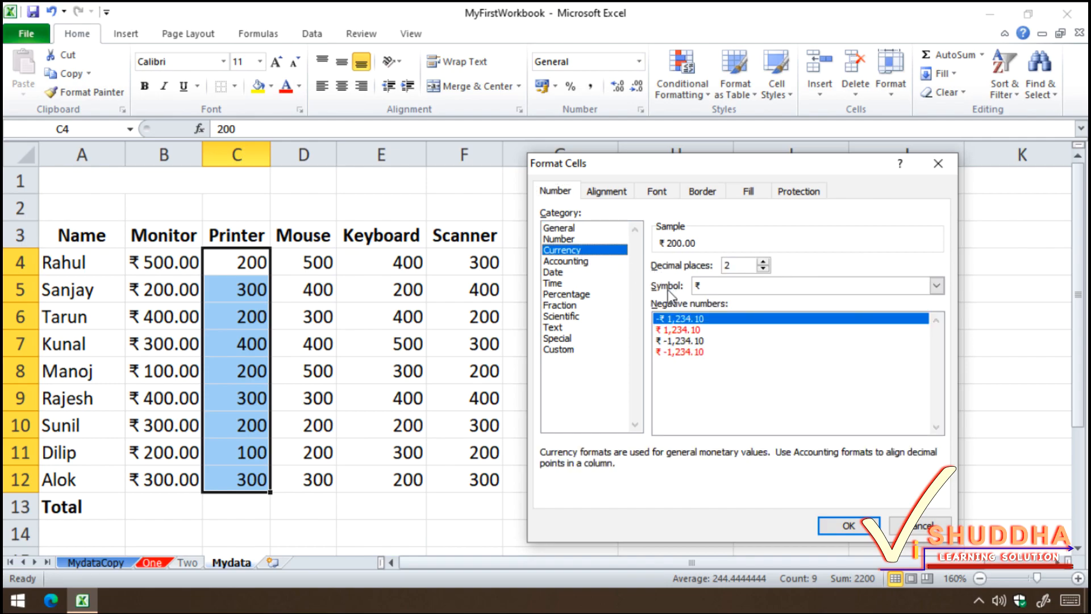
click(936, 285)
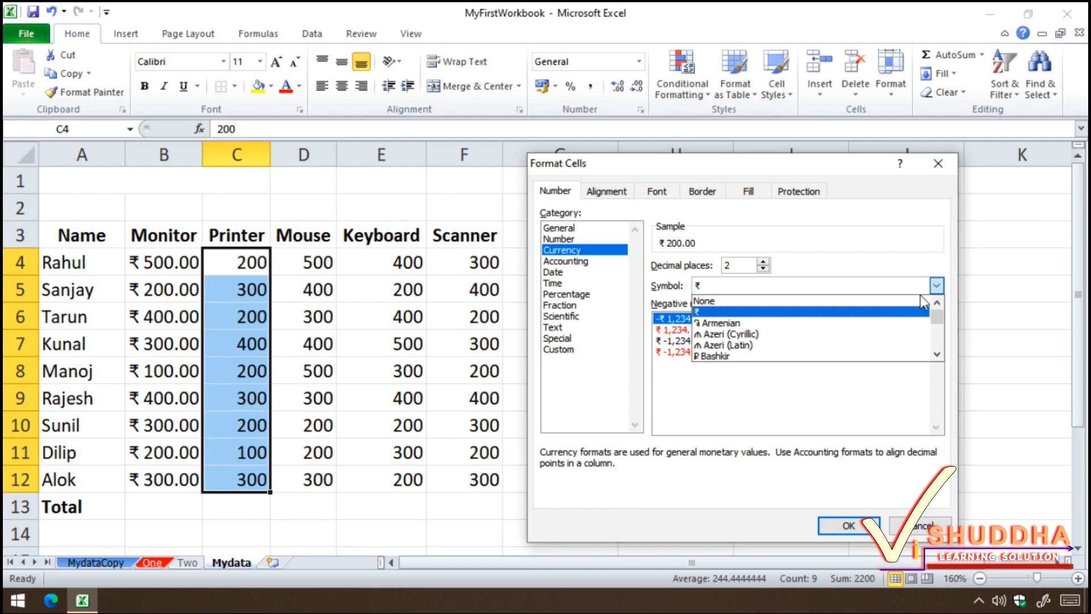
scroll(872, 321, down, 1)
scroll(874, 326, down, 2)
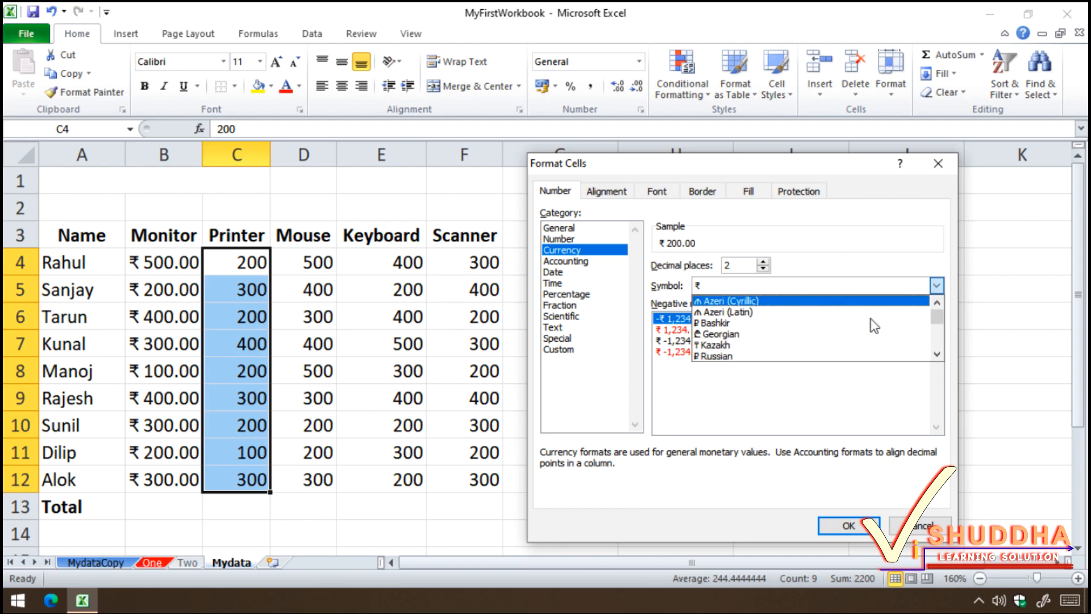
scroll(873, 323, down, 2)
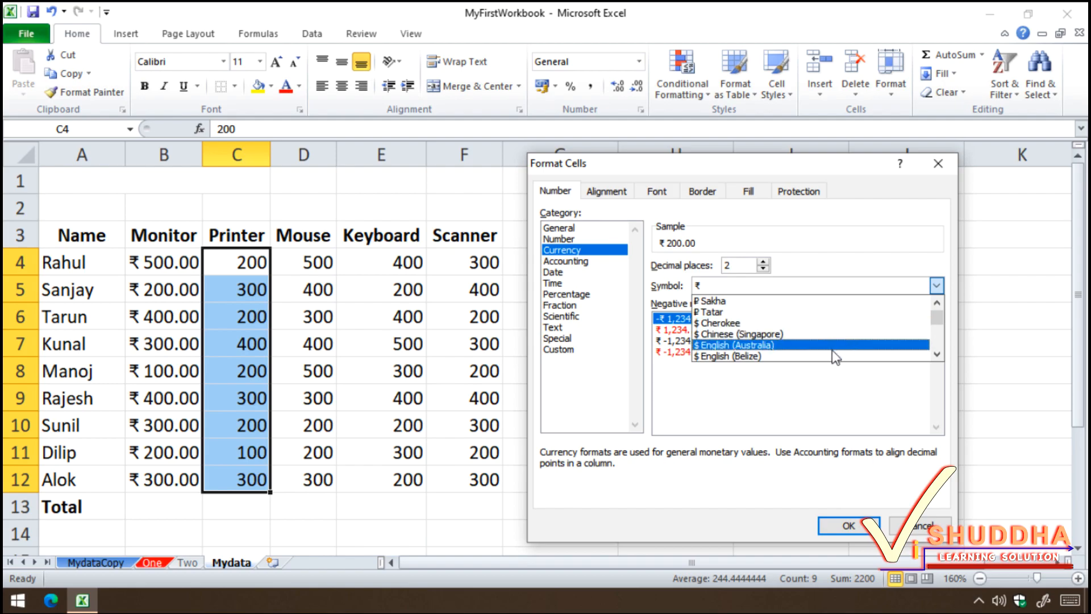
scroll(835, 357, down, 2)
click(819, 345)
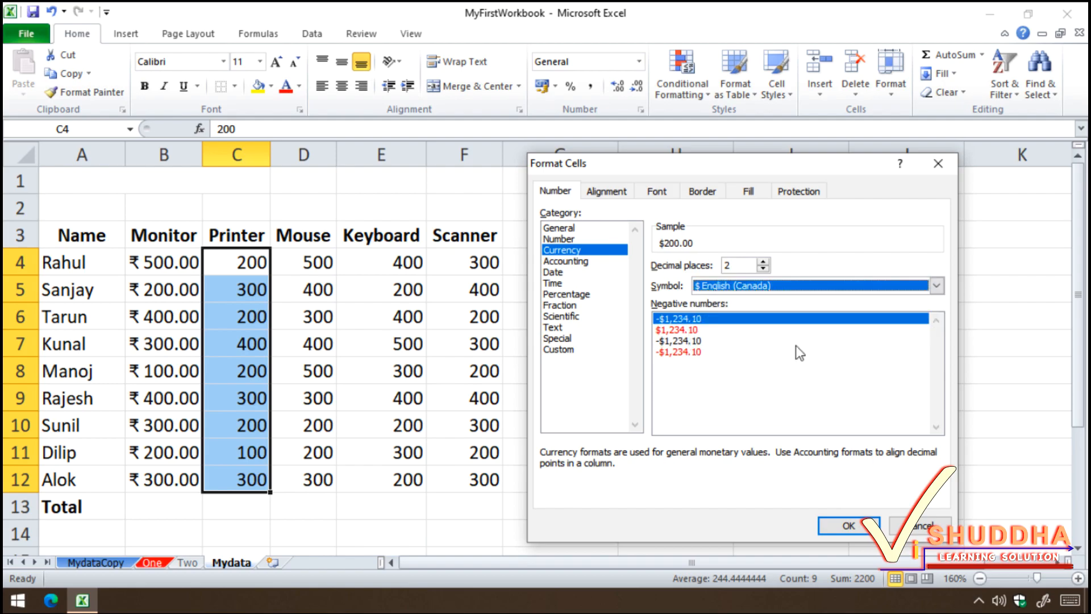
click(848, 525)
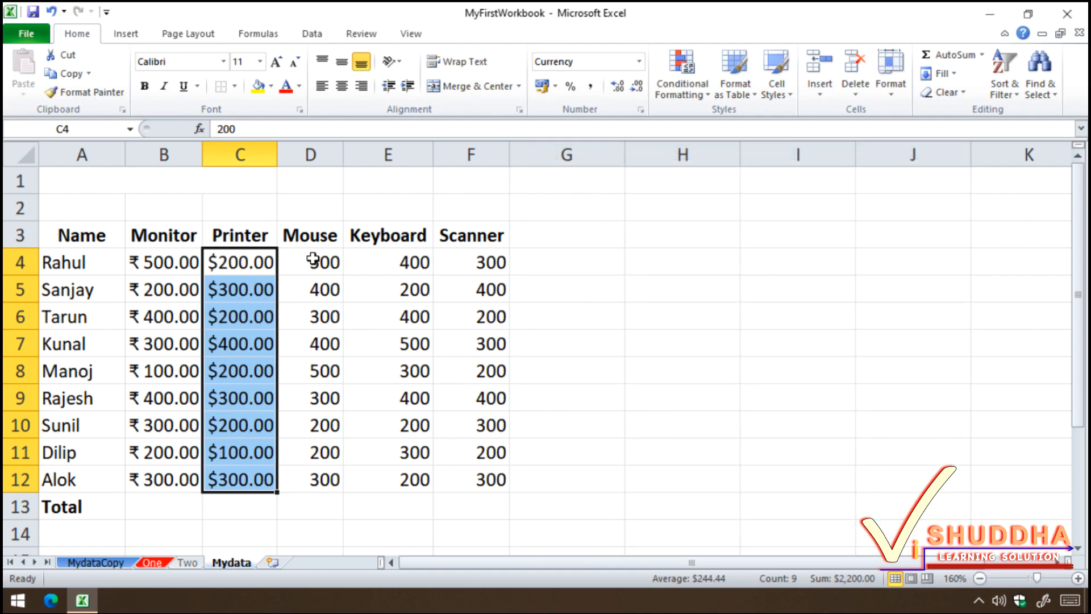
Step: Return the Printer values in C4:C12 to General format and apply the Number format to them
click(640, 63)
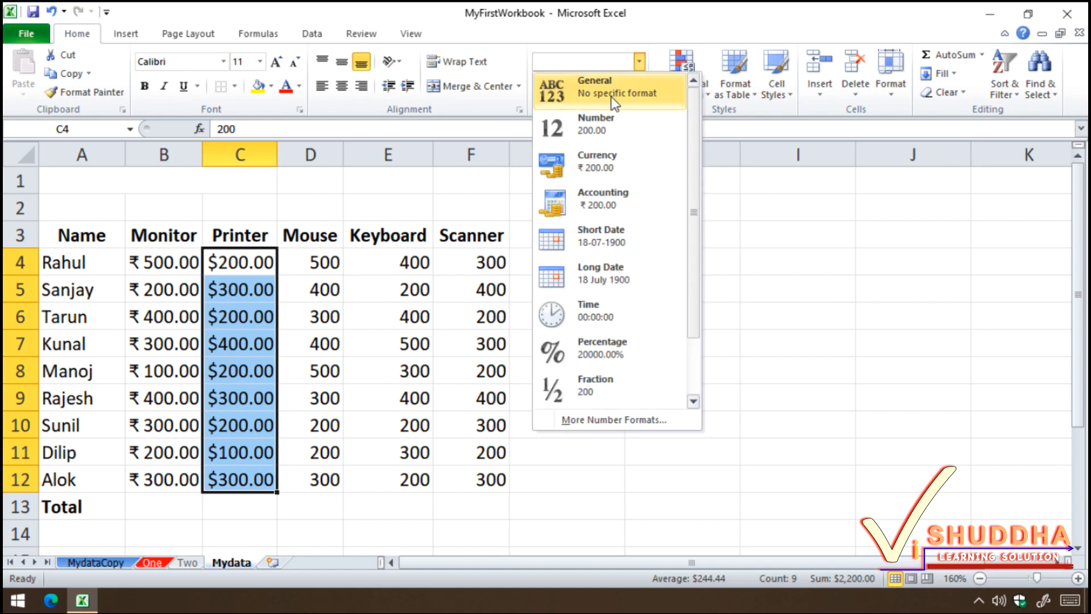
click(645, 94)
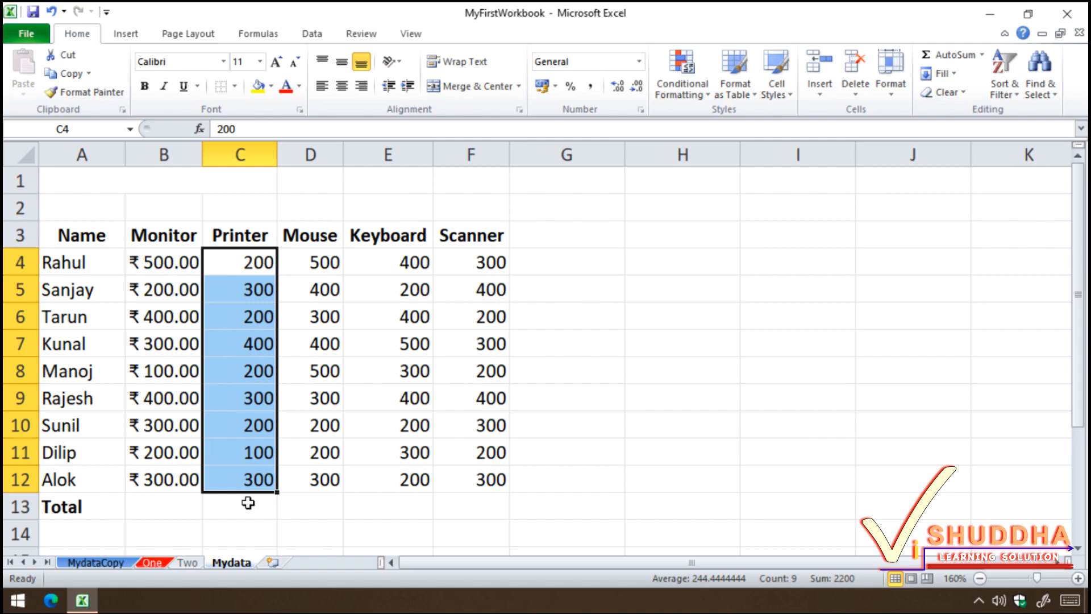
click(639, 61)
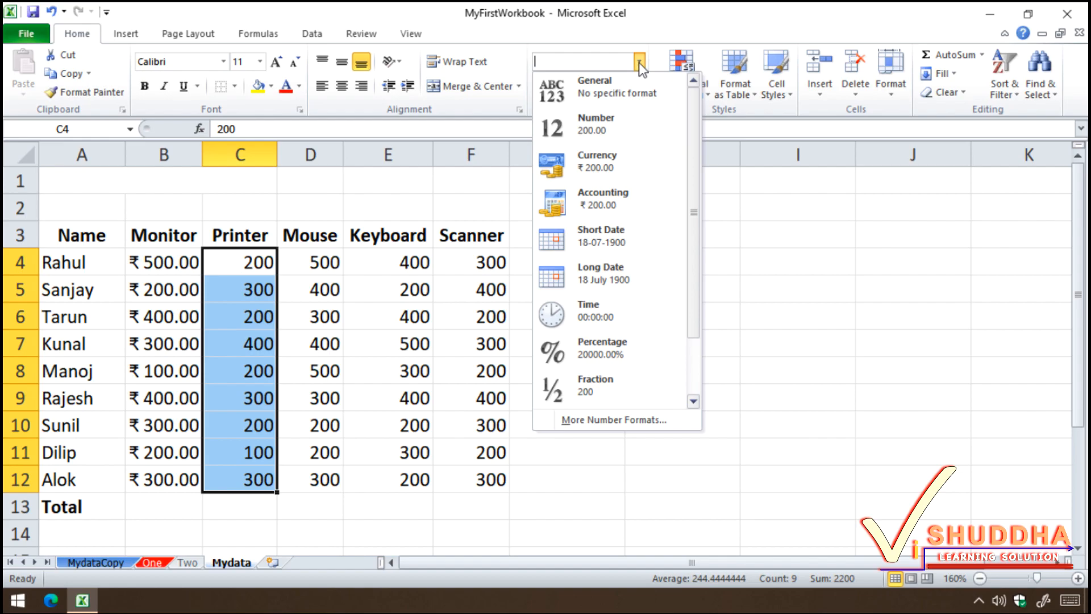
click(645, 135)
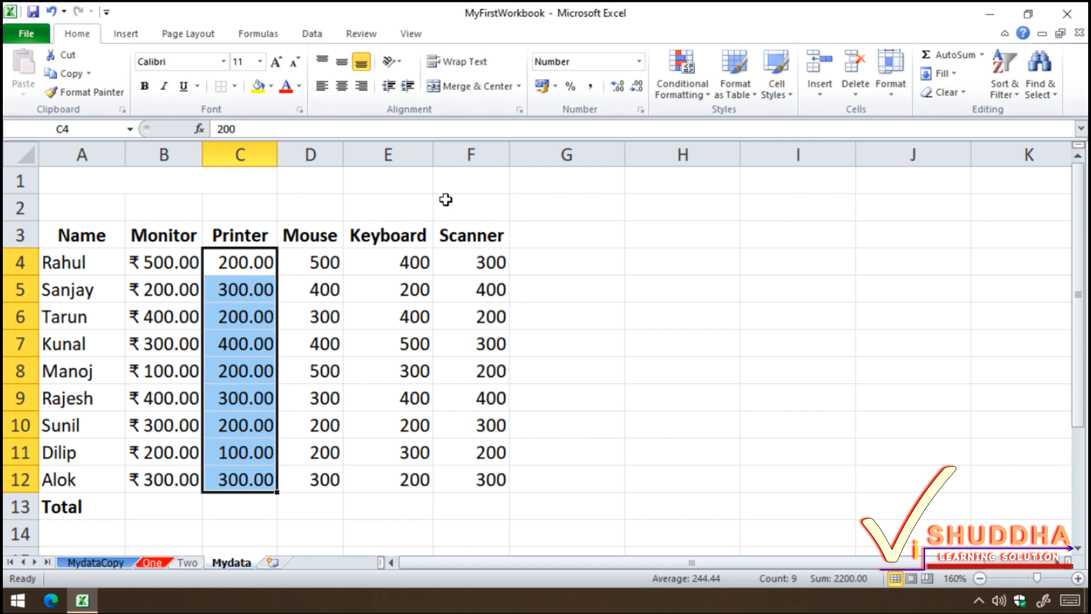
Step: Decrease the decimals of the Printer values in C4:C12 to none and increase them to four places
click(638, 87)
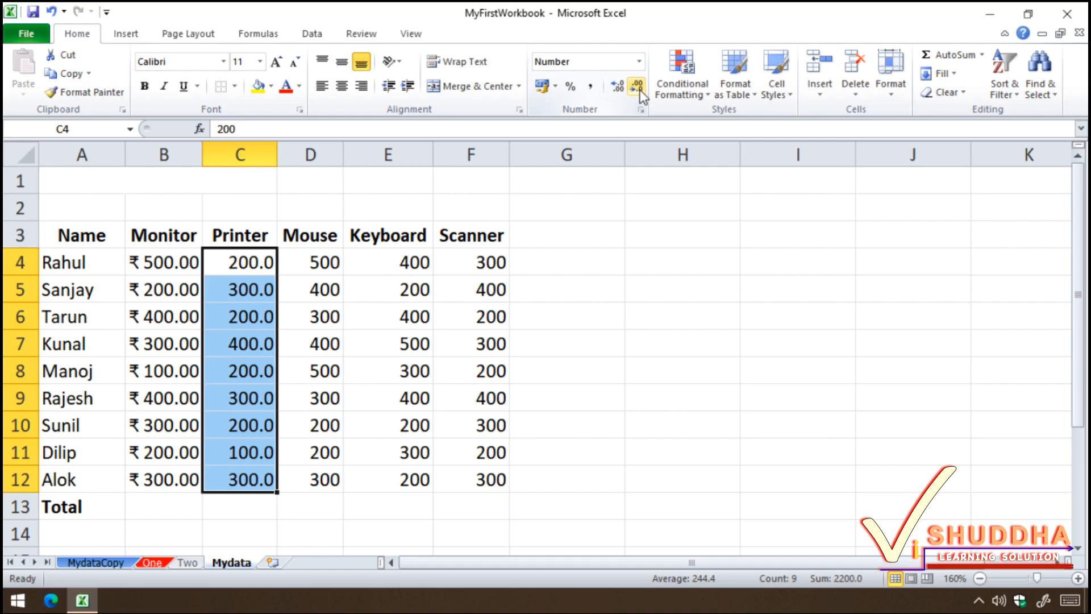
click(639, 87)
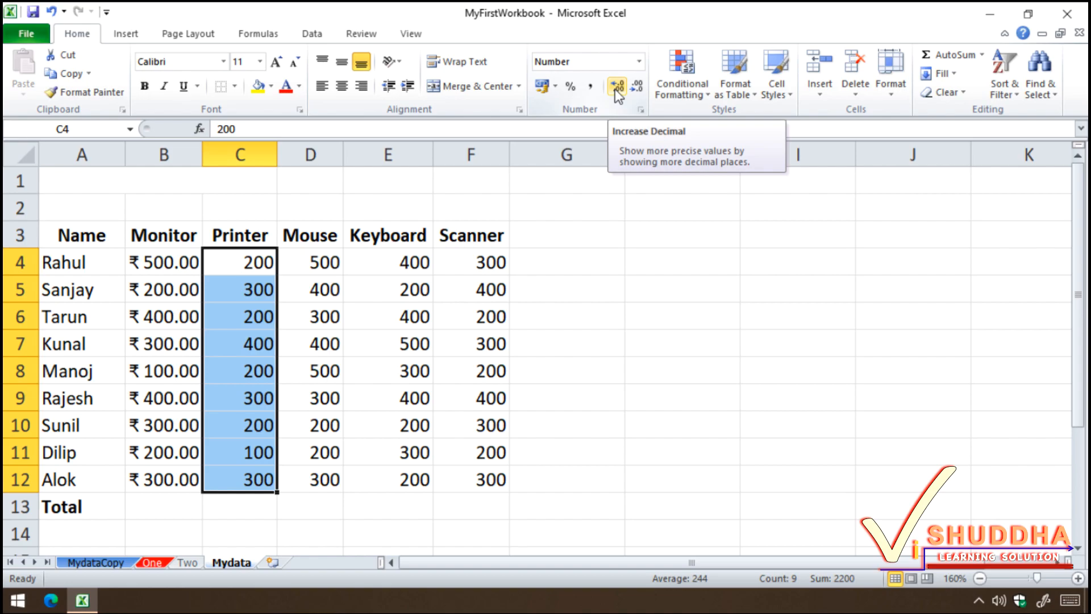
click(617, 87)
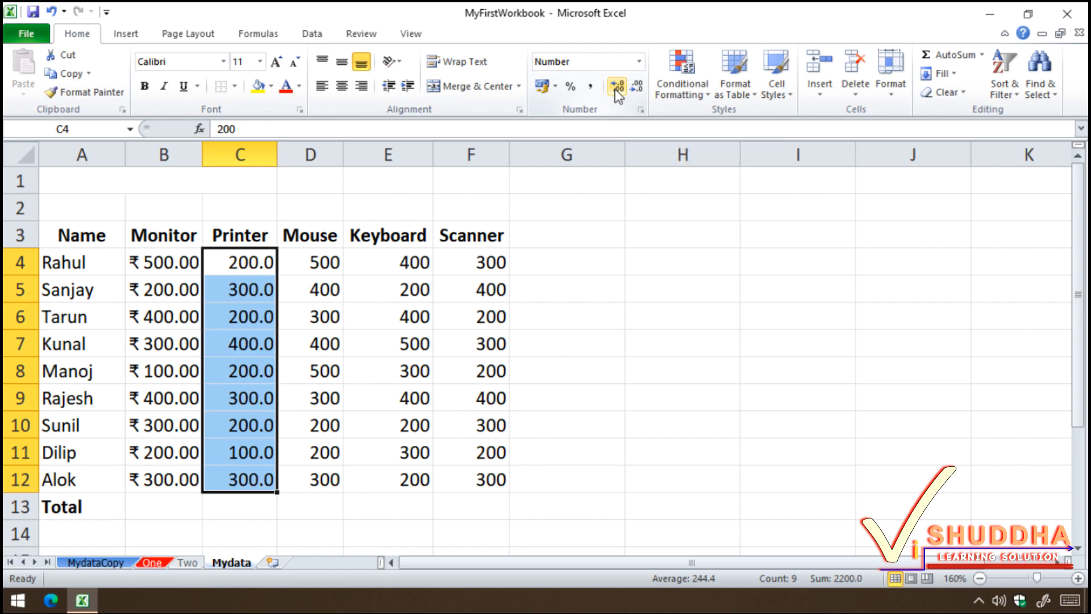
click(618, 87)
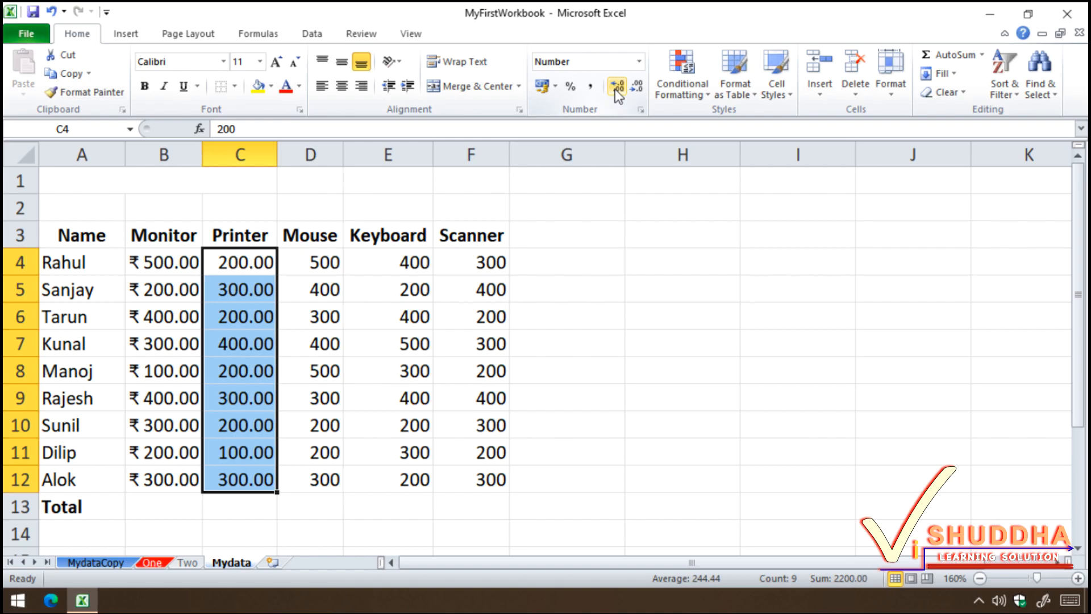
click(618, 86)
click(618, 87)
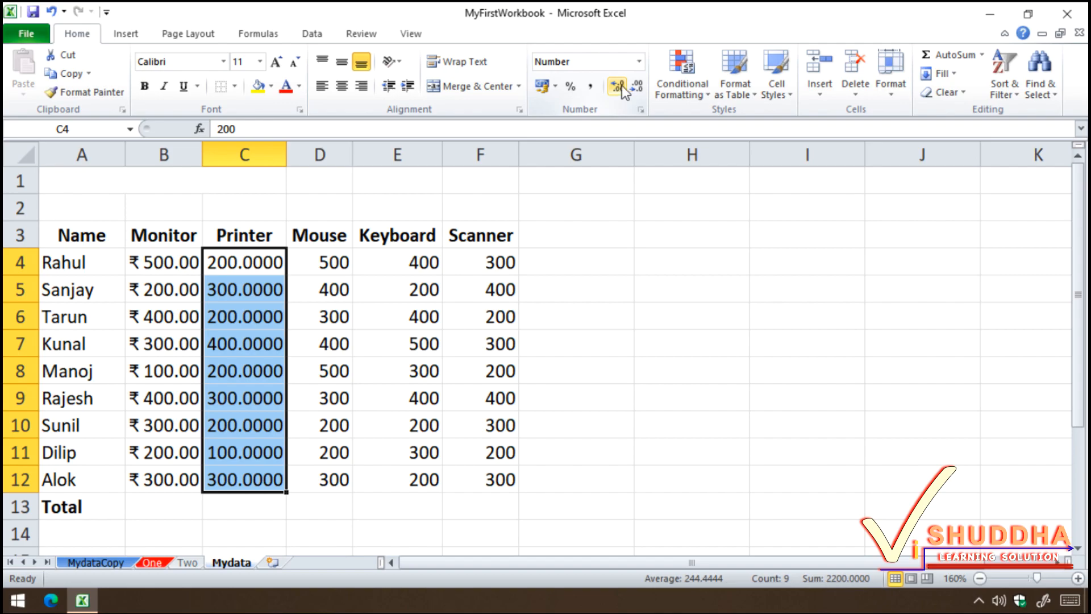
Step: Reset the Printer values in C4:C12 to the General number format
click(639, 62)
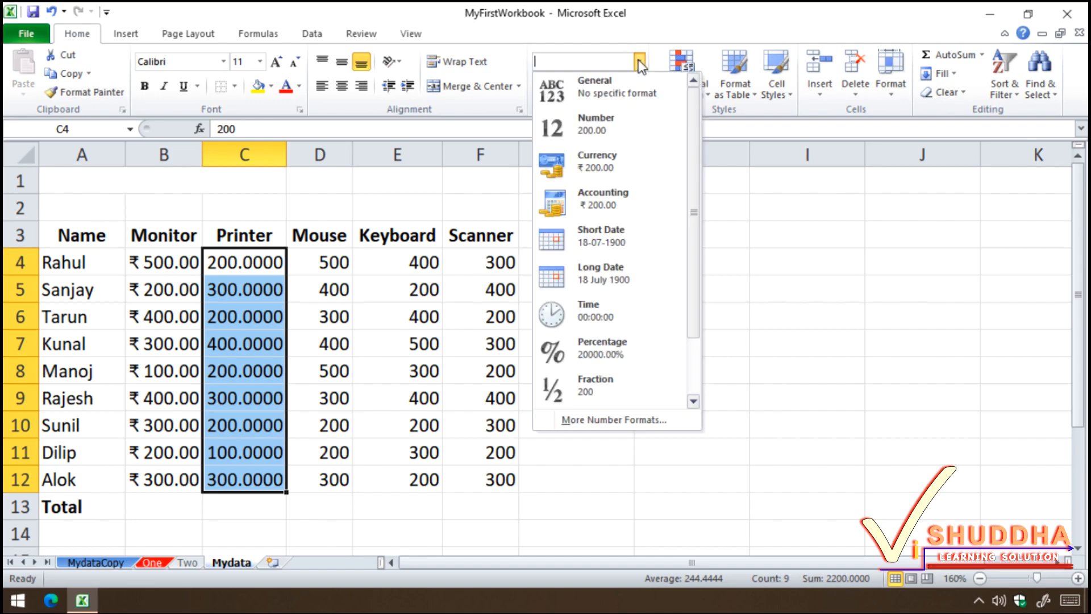
click(616, 90)
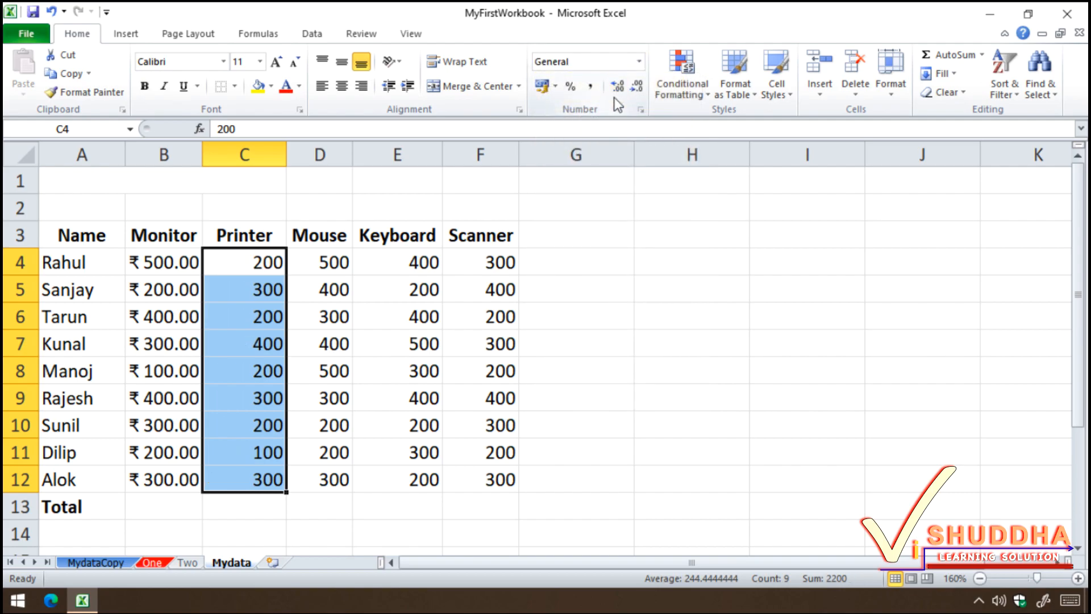
Step: Apply the Accounting format to the Printer values in C4:C12 and autofit column C to its contents
click(639, 61)
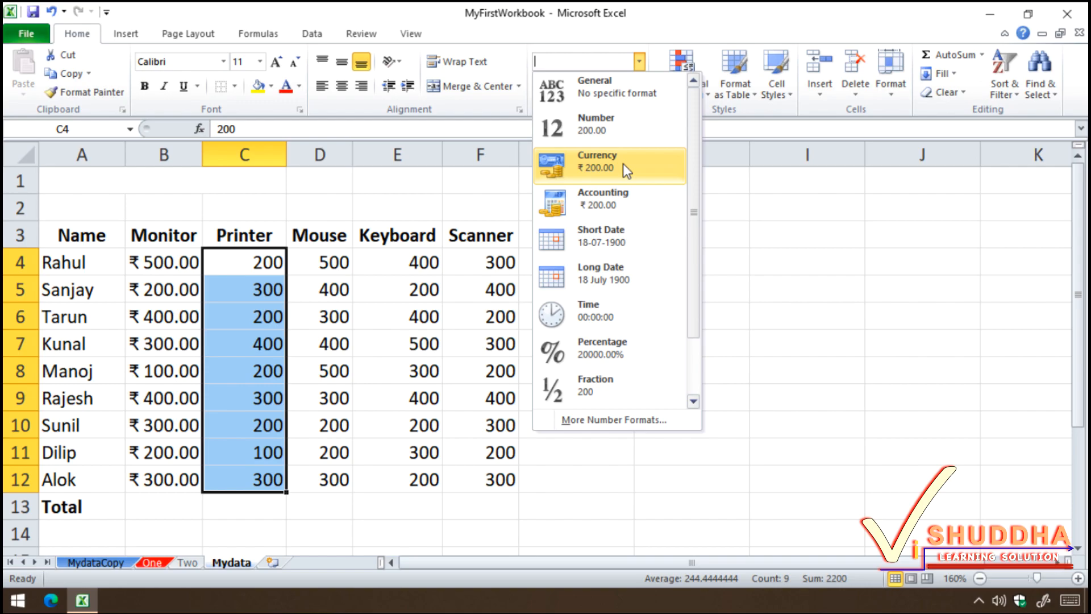
click(621, 205)
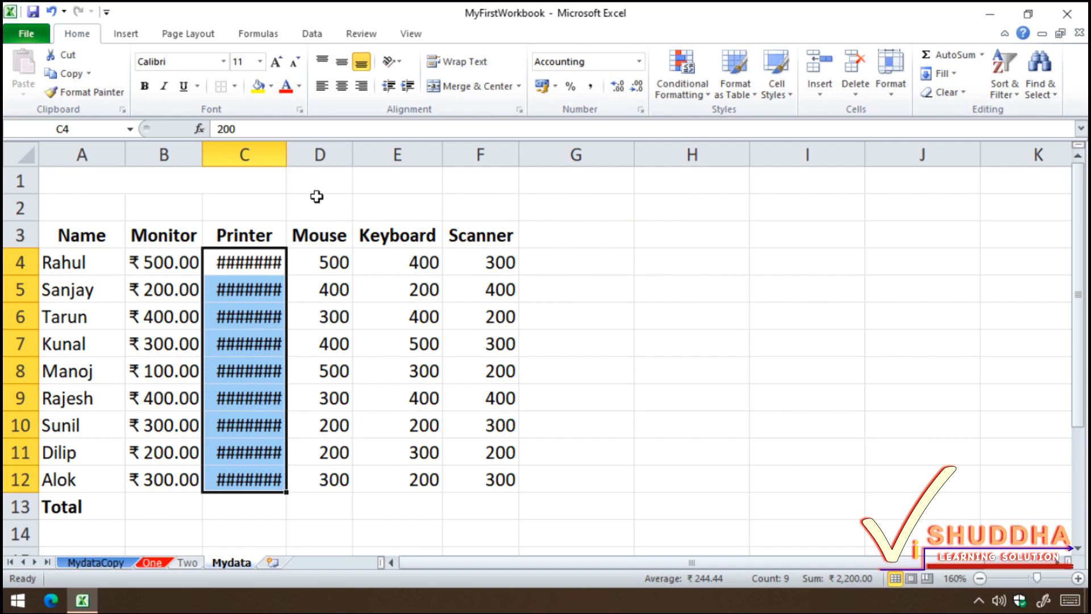
double_click(286, 154)
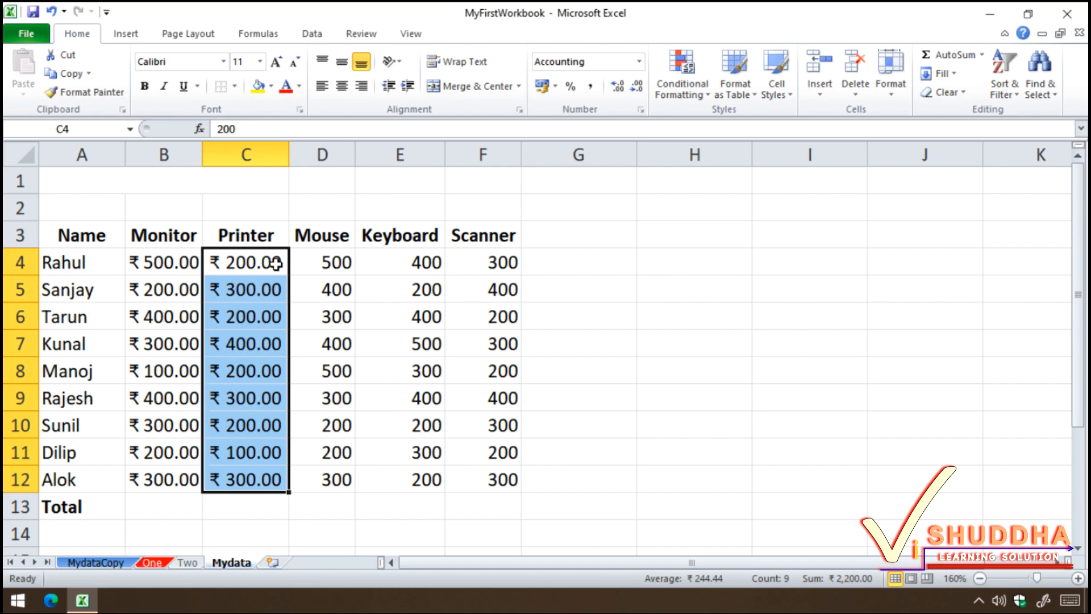
Step: Widen columns C and B and compare the Monitor values' Currency format with the Printer values' Accounting format
drag(289, 154, 336, 158)
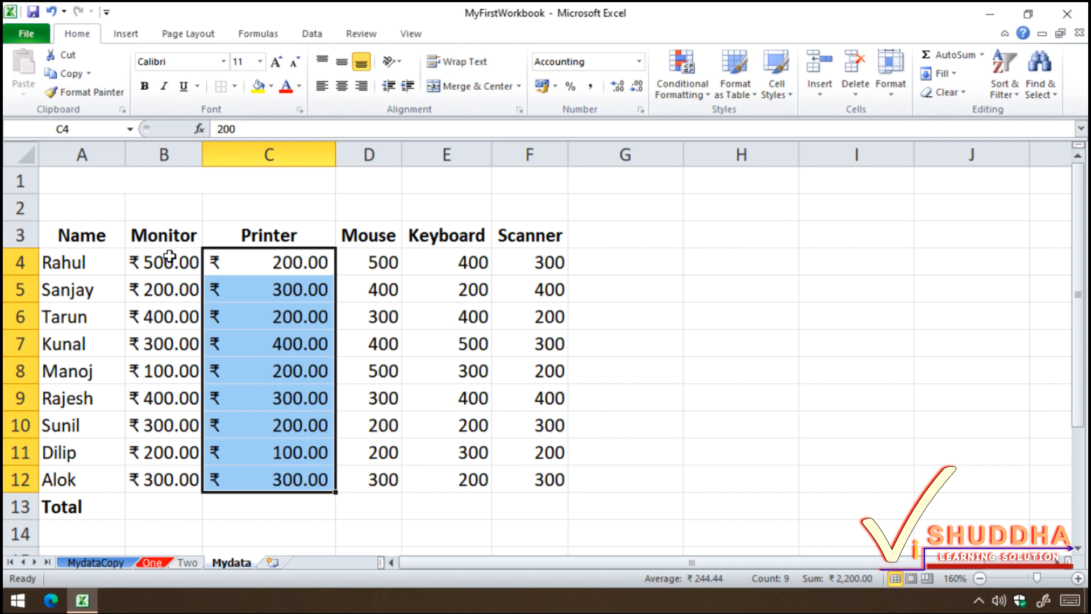
drag(203, 154, 254, 158)
drag(190, 251, 194, 475)
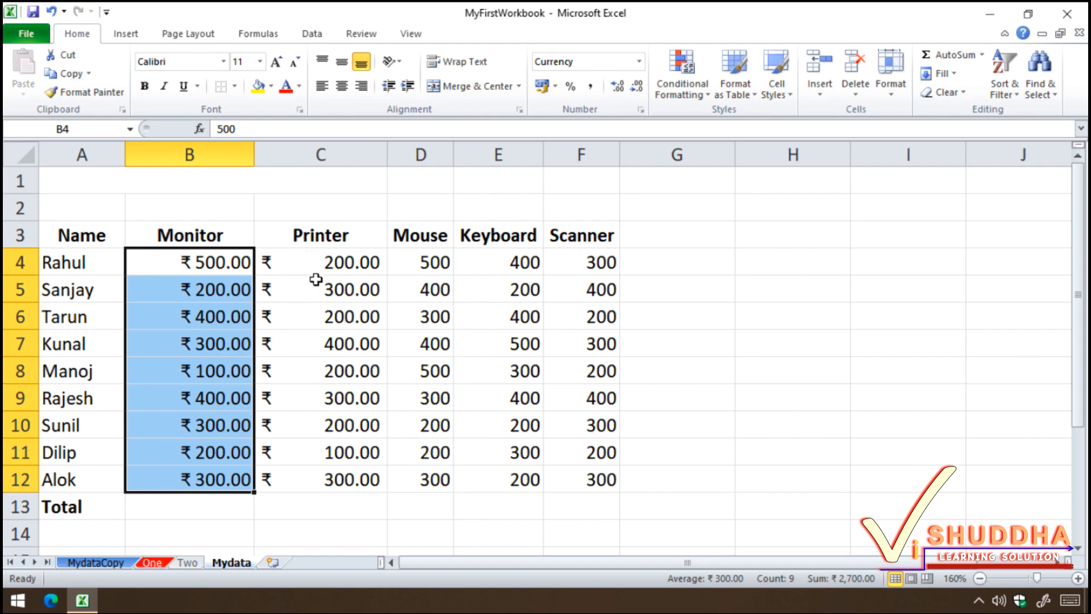
drag(312, 263, 318, 479)
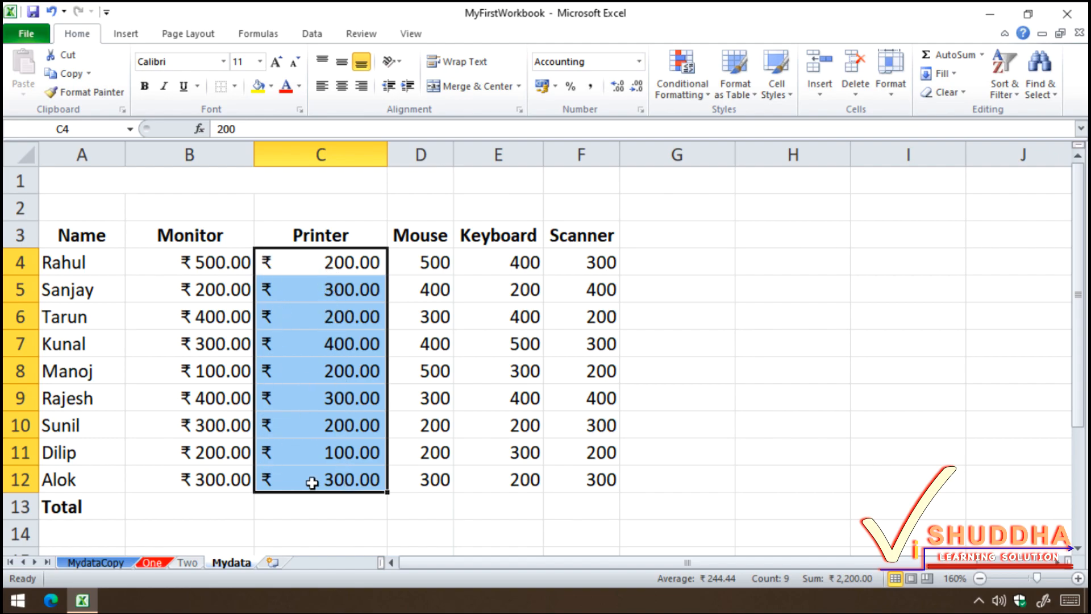
Step: Add the heading "Date of Purchase" in G3 and autofit column G to it
click(640, 60)
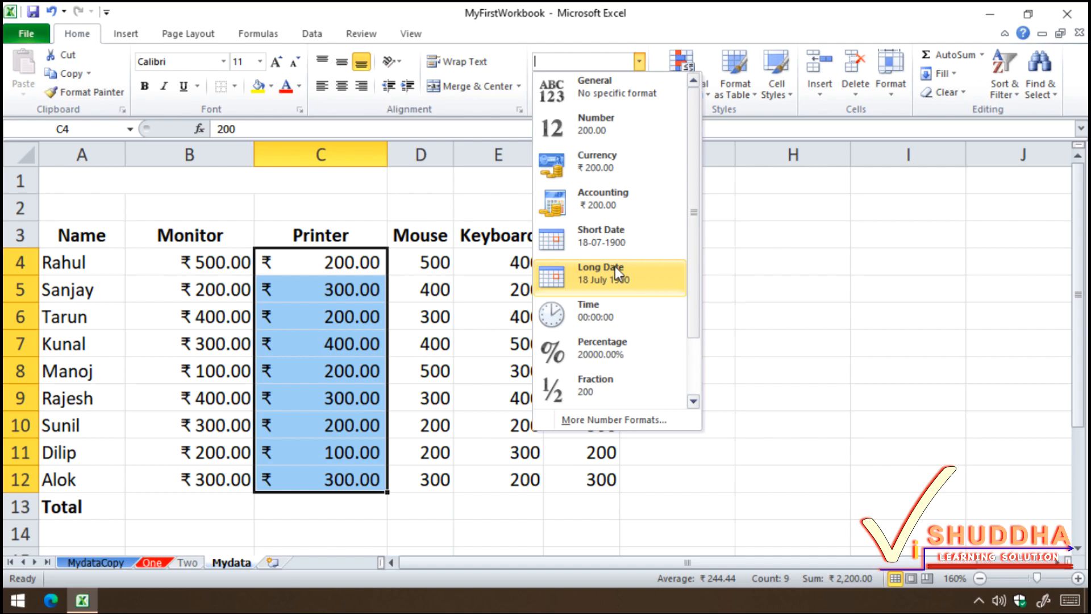
click(721, 234)
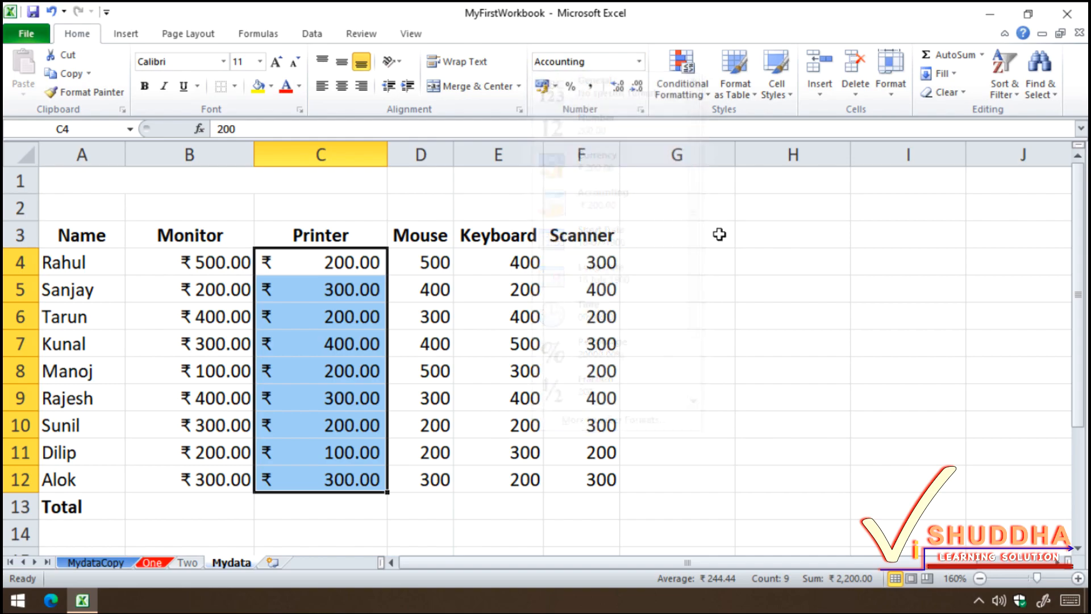
click(720, 234)
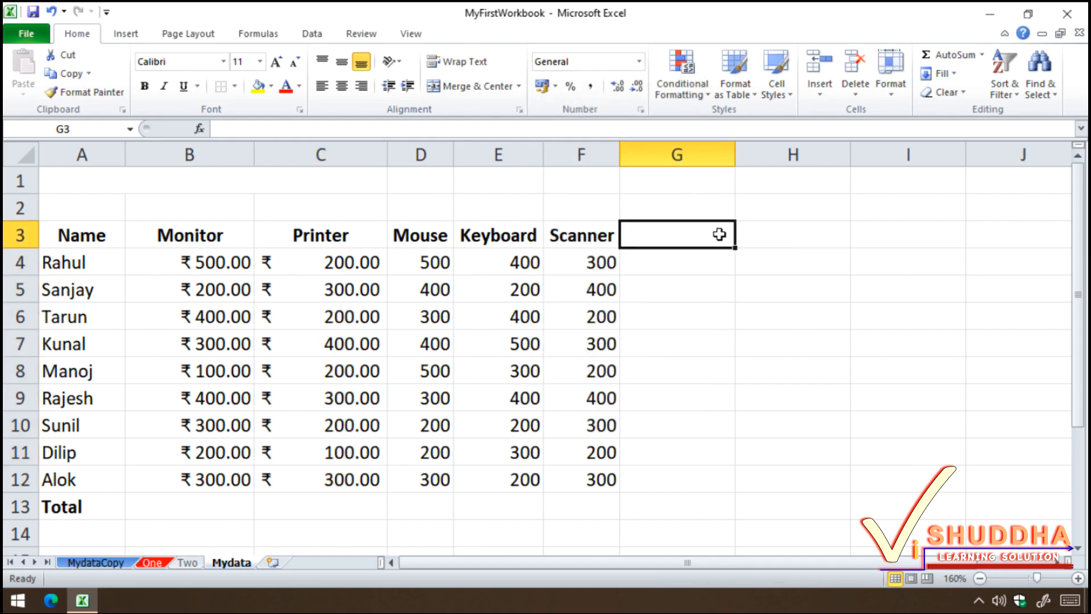
text(Date of Purchase)
key(Return)
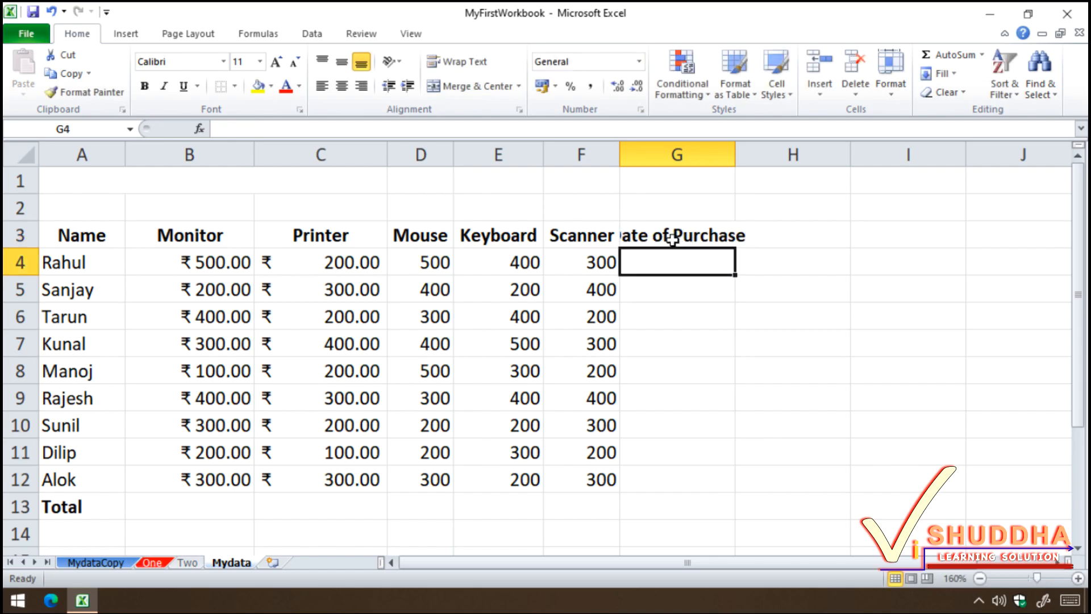
double_click(734, 151)
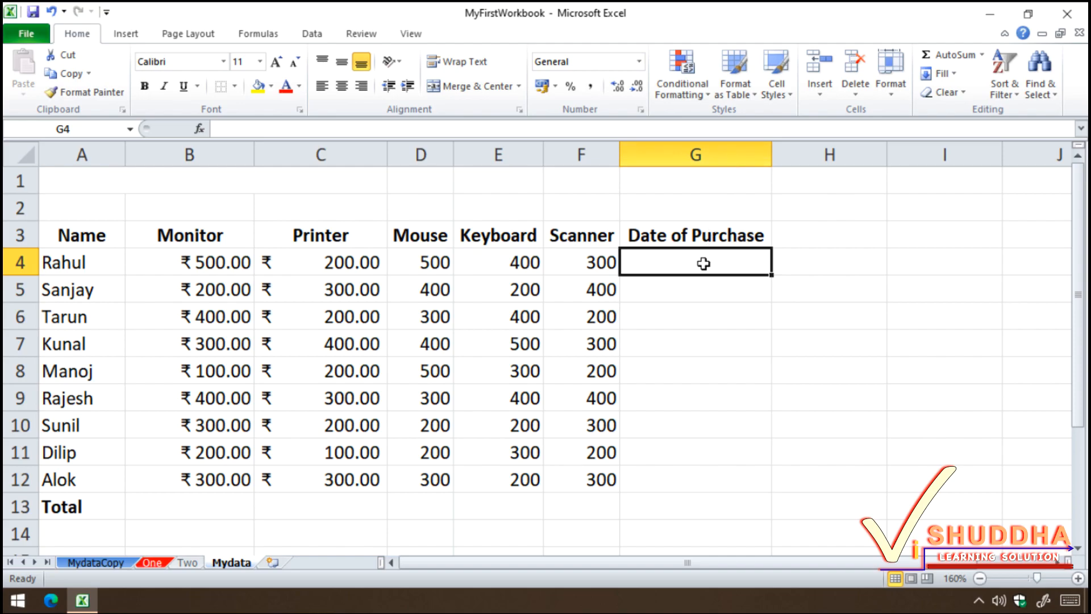
Step: Enter the purchase dates 12/4/2020, 19/1/2019, 23/5/2008 and 14-5-2009 in cells G4 to G7
text(12)
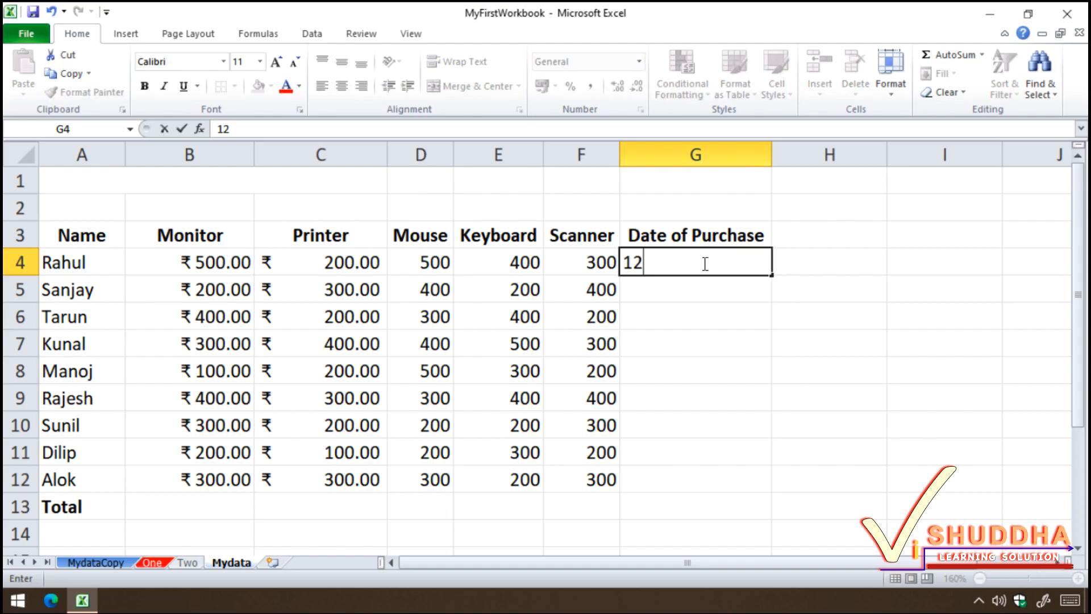
text(/4/2020)
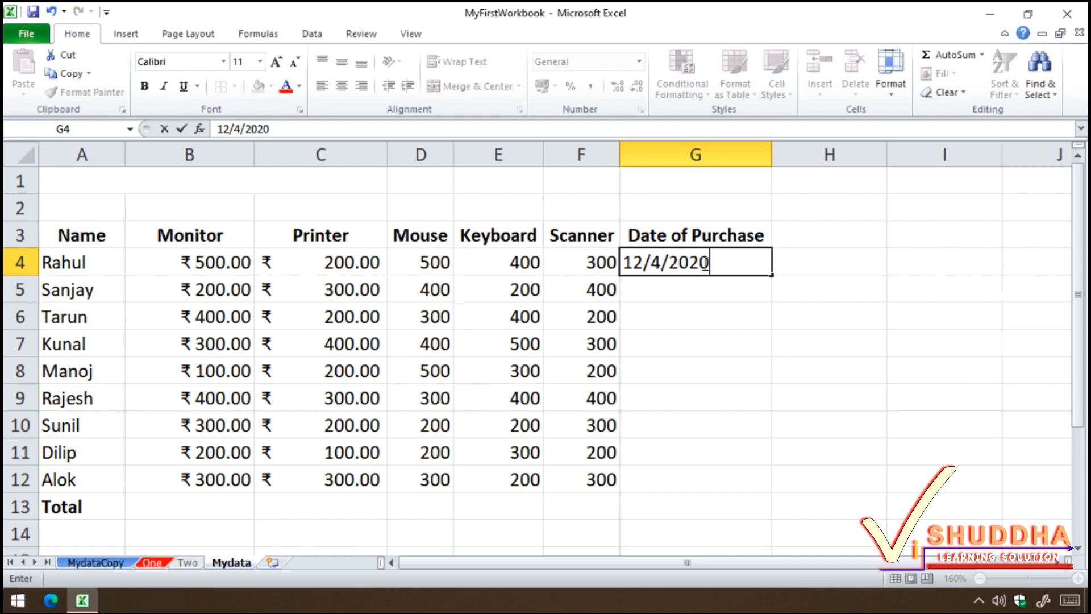
key(Return)
text(19/1)
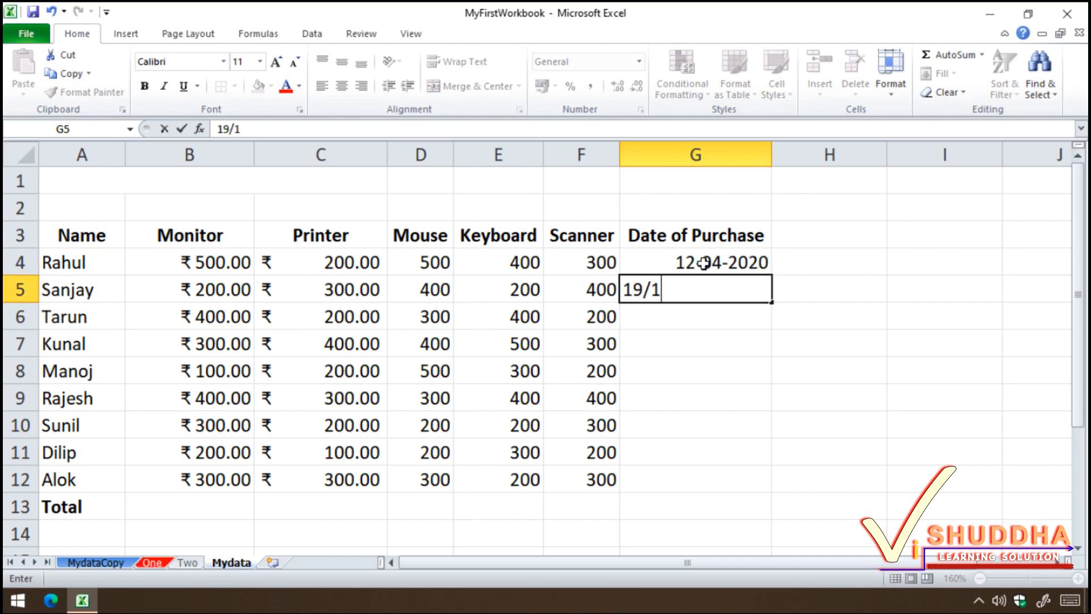
text(/2019)
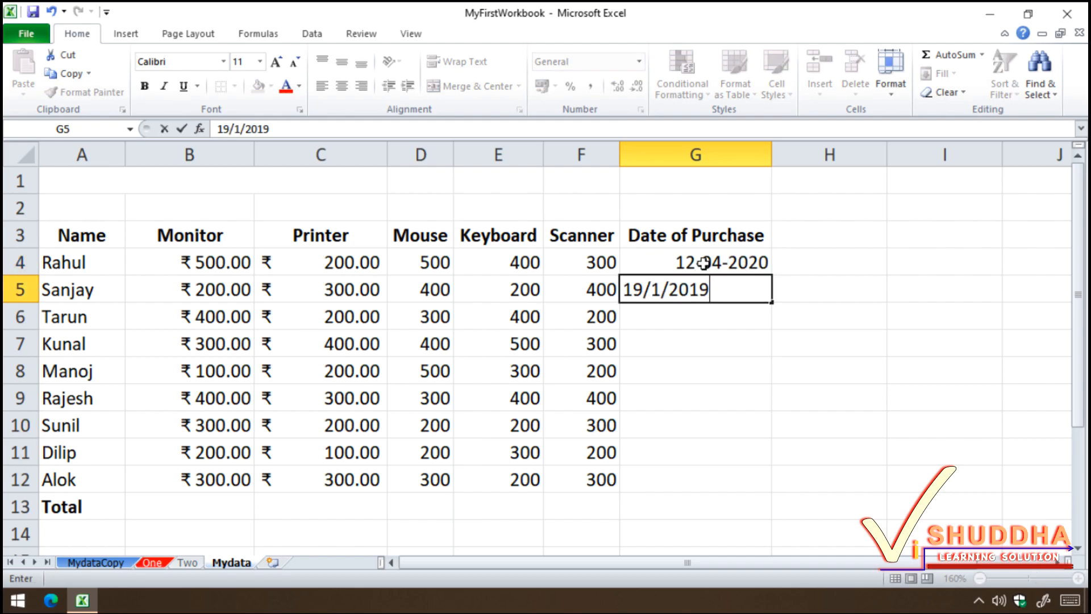
key(Return)
text(23)
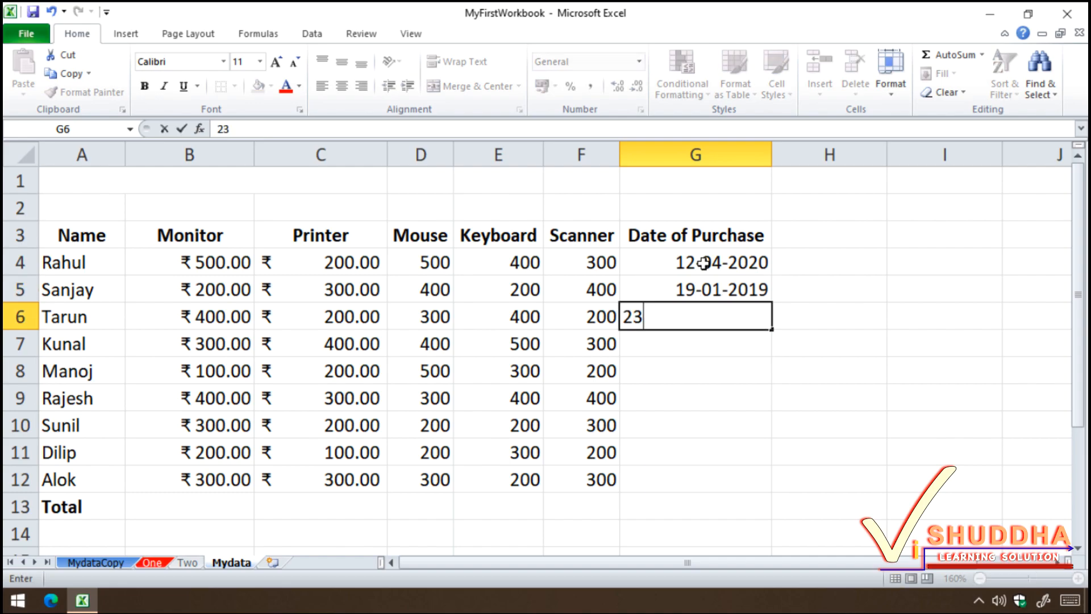
text(/5/2008)
key(Return)
text(14-5-2)
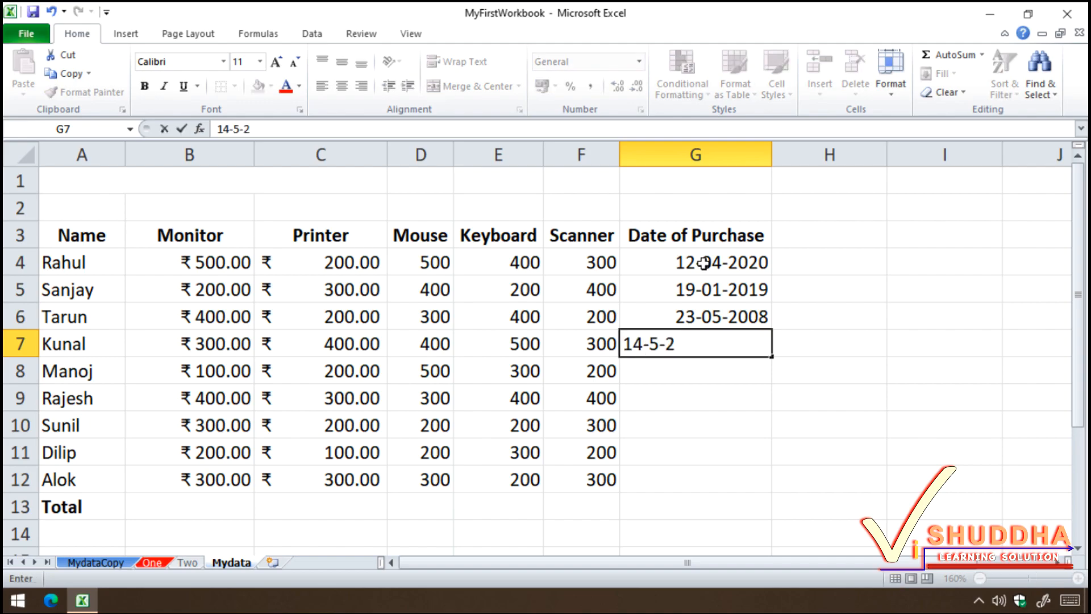
text(009)
key(Return)
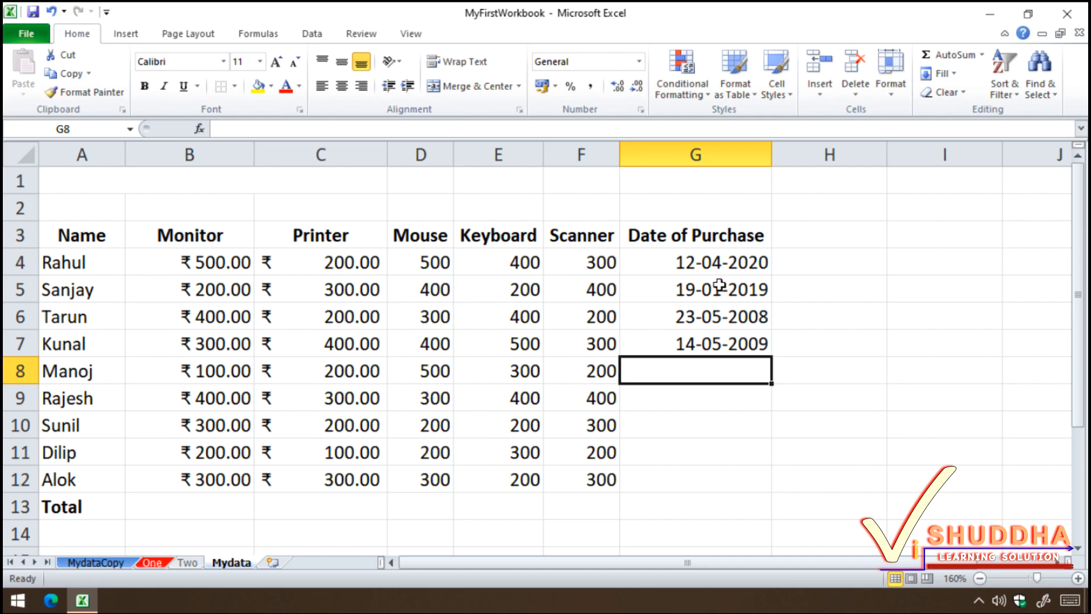
Step: Apply the Number format to the purchase dates in G4:G7
drag(710, 264, 713, 344)
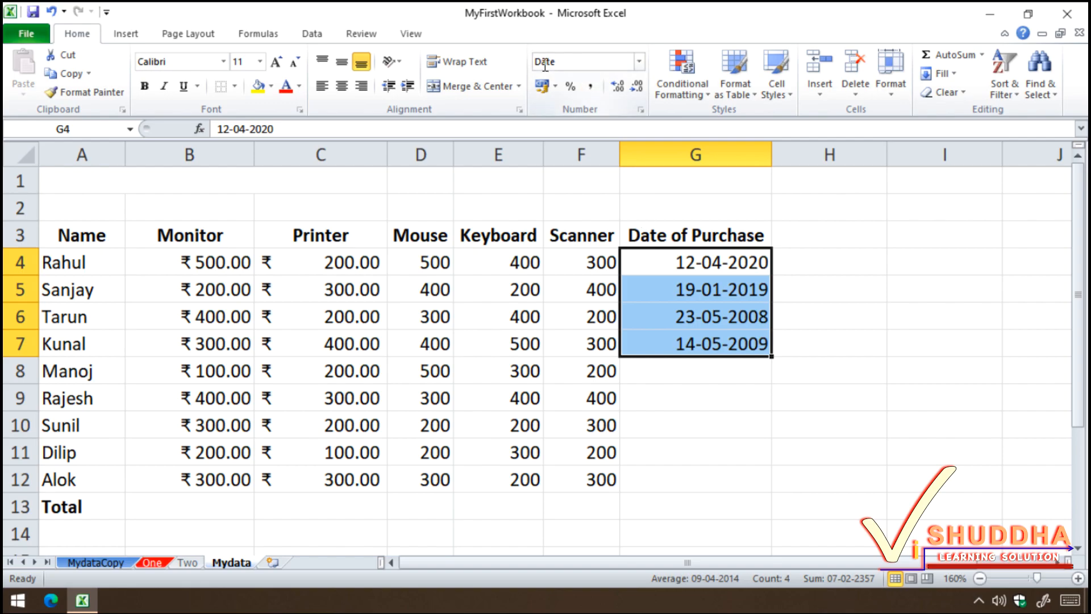
click(639, 64)
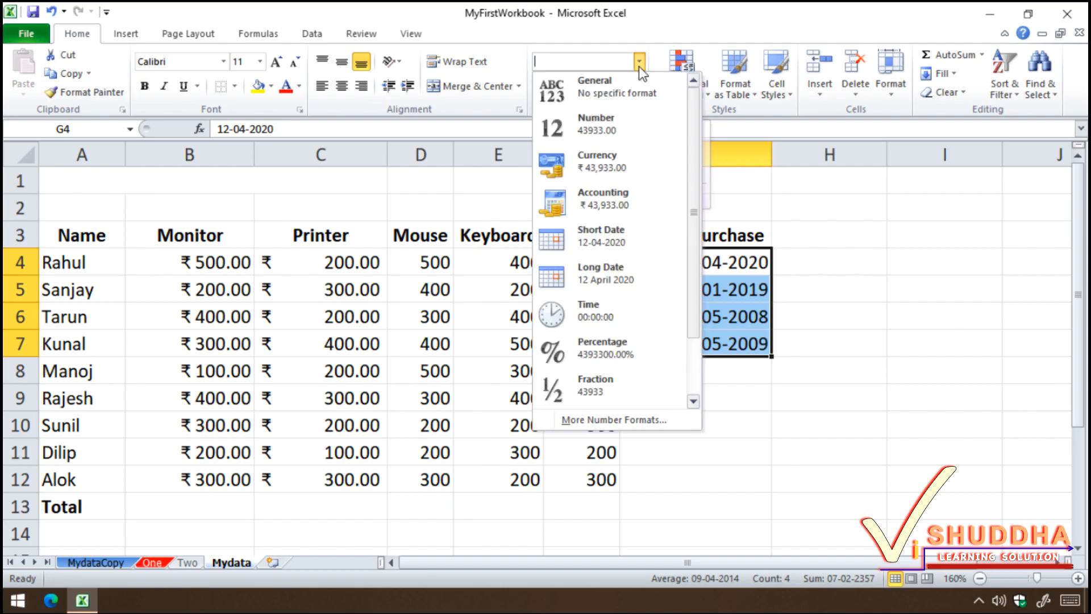
click(611, 120)
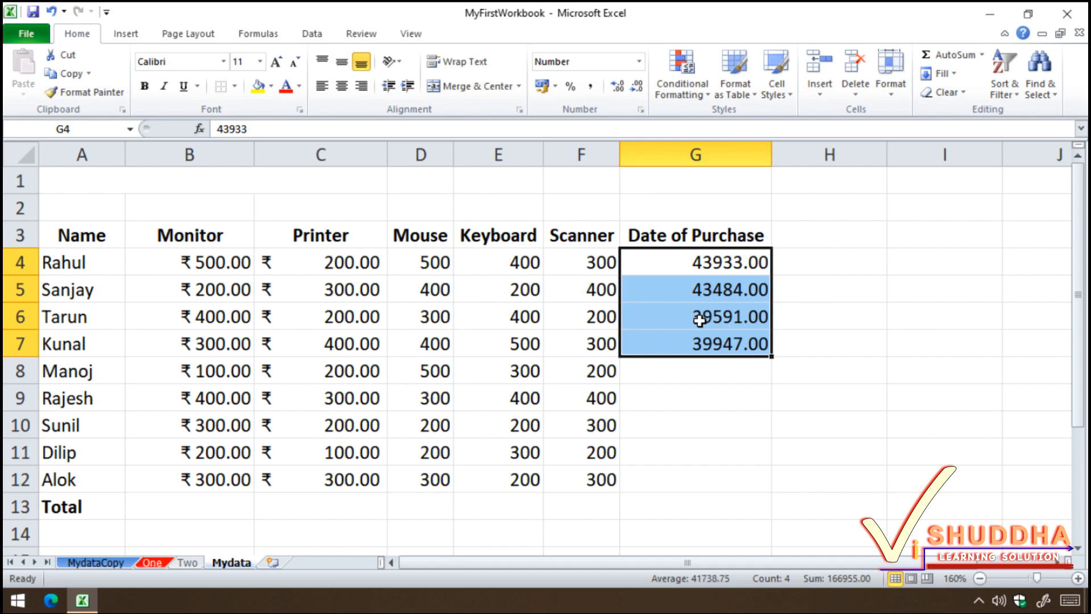
Step: Return the purchase dates in G4:G7 to Short Date format and switch them to Long Date
click(640, 64)
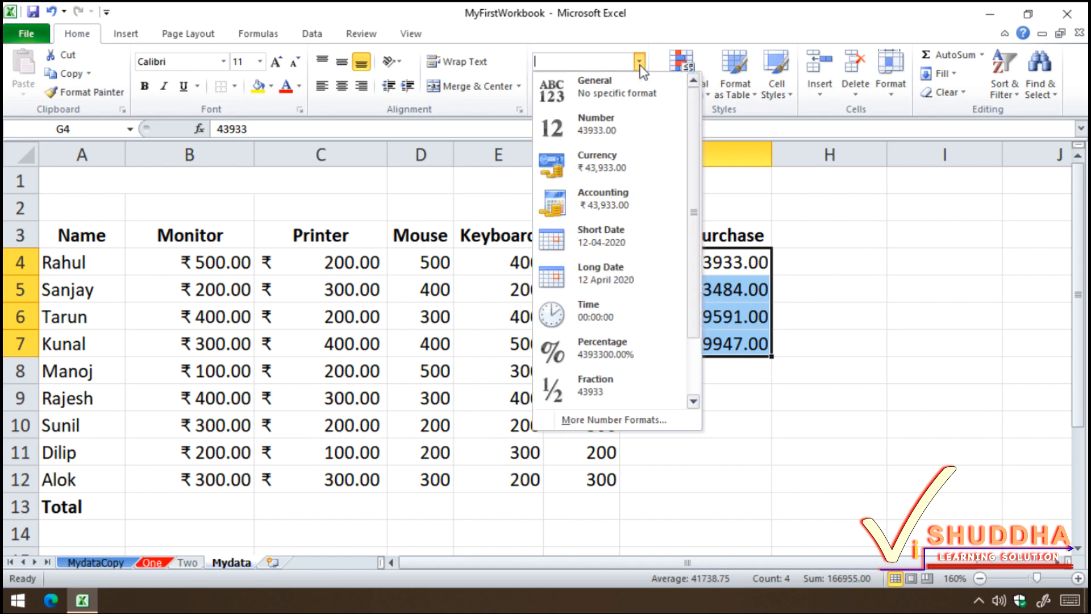
click(616, 241)
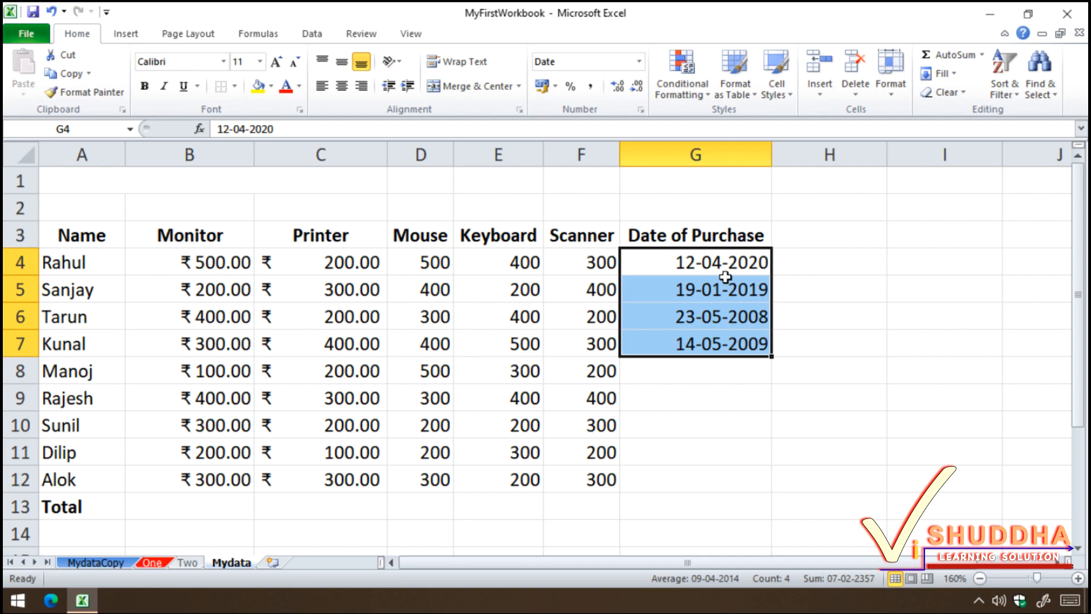
click(640, 62)
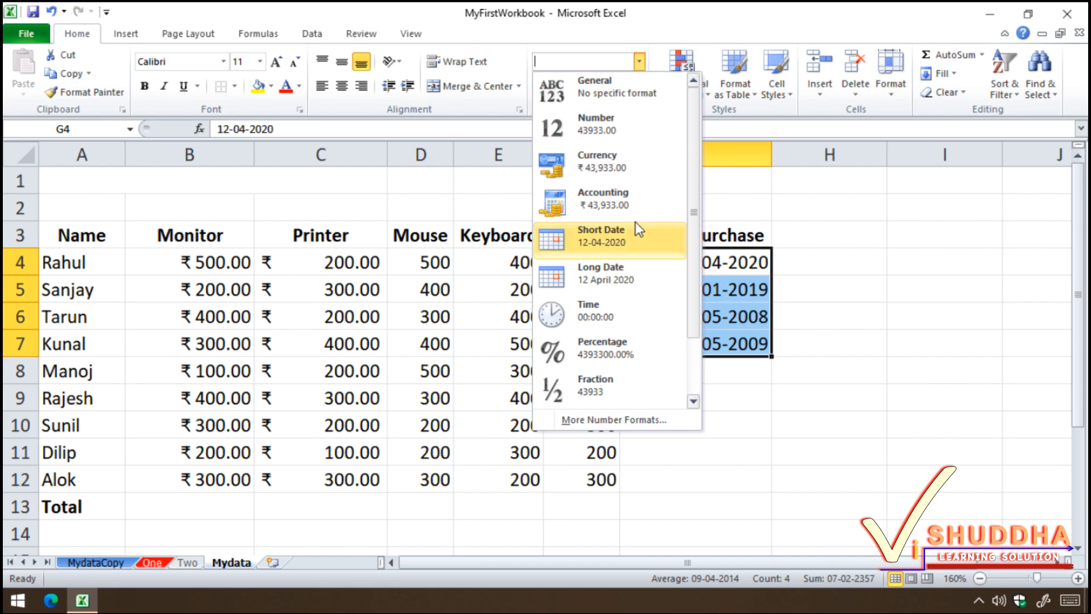
click(639, 271)
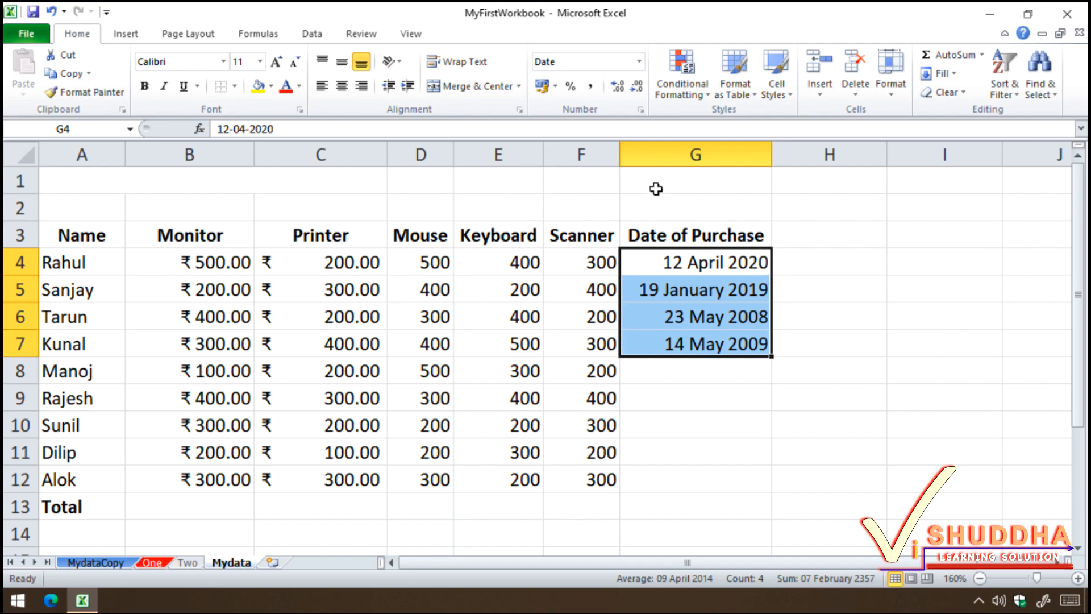
Step: Format the purchase dates in G4:G7 with the weekday date type "Wednesday, 14 March, 2001"
click(640, 62)
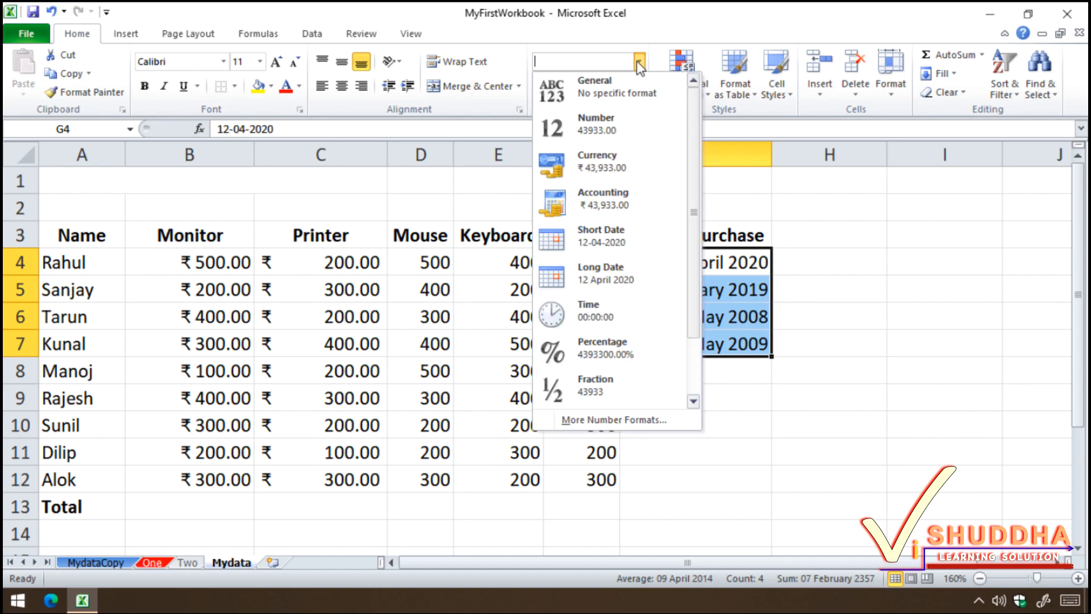
click(641, 420)
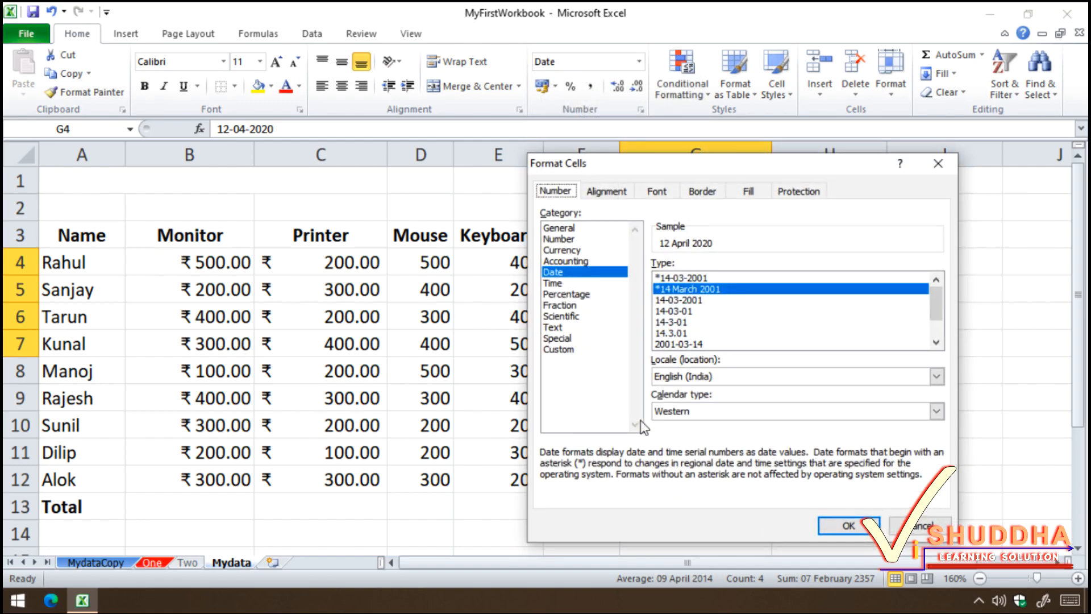
drag(811, 168, 449, 110)
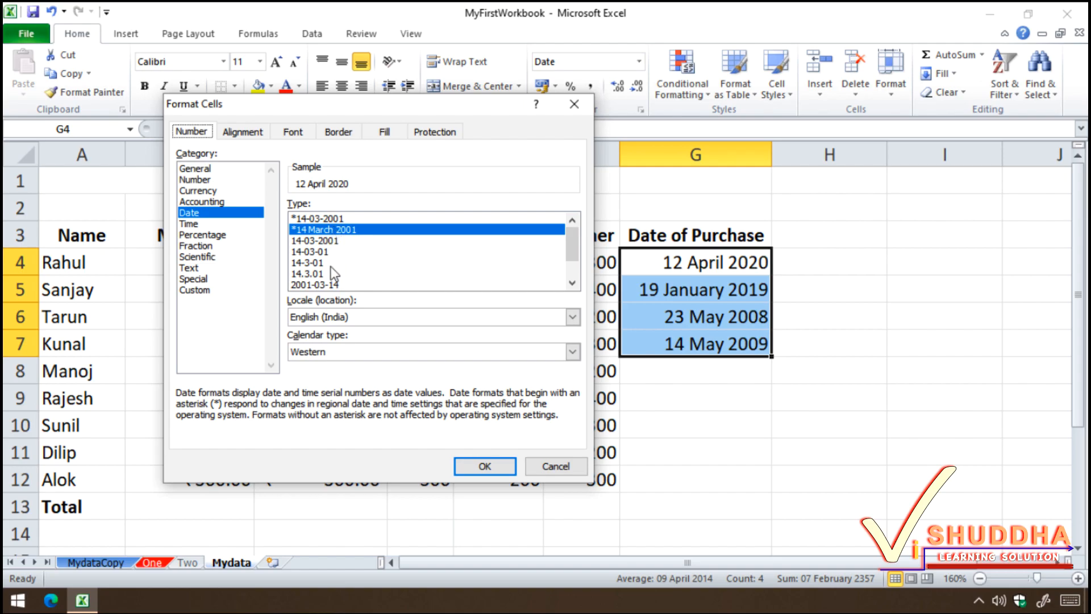
scroll(334, 275, down, 1)
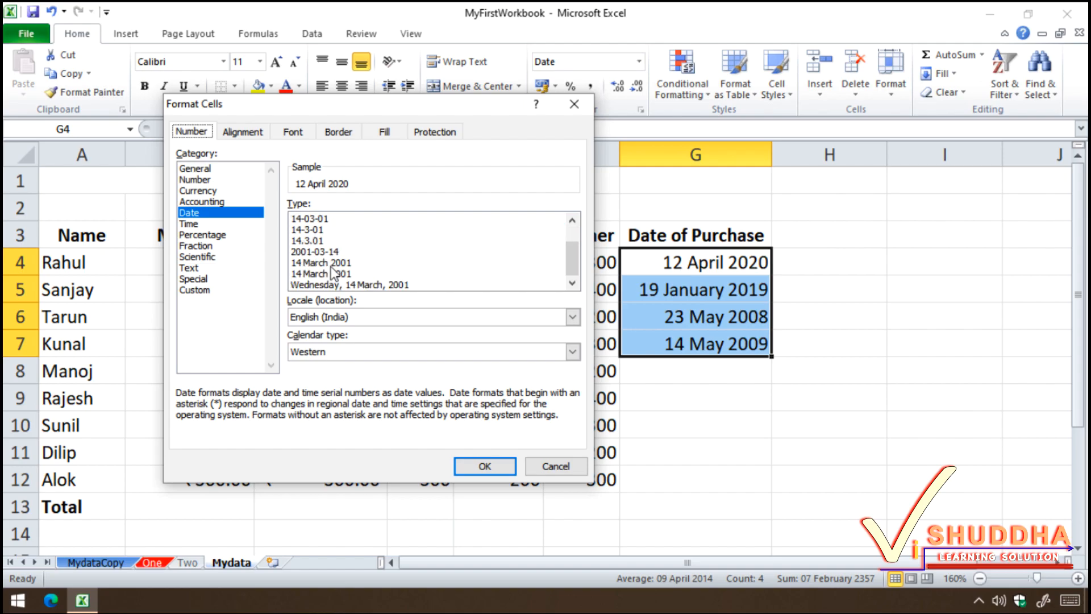
click(326, 253)
click(318, 285)
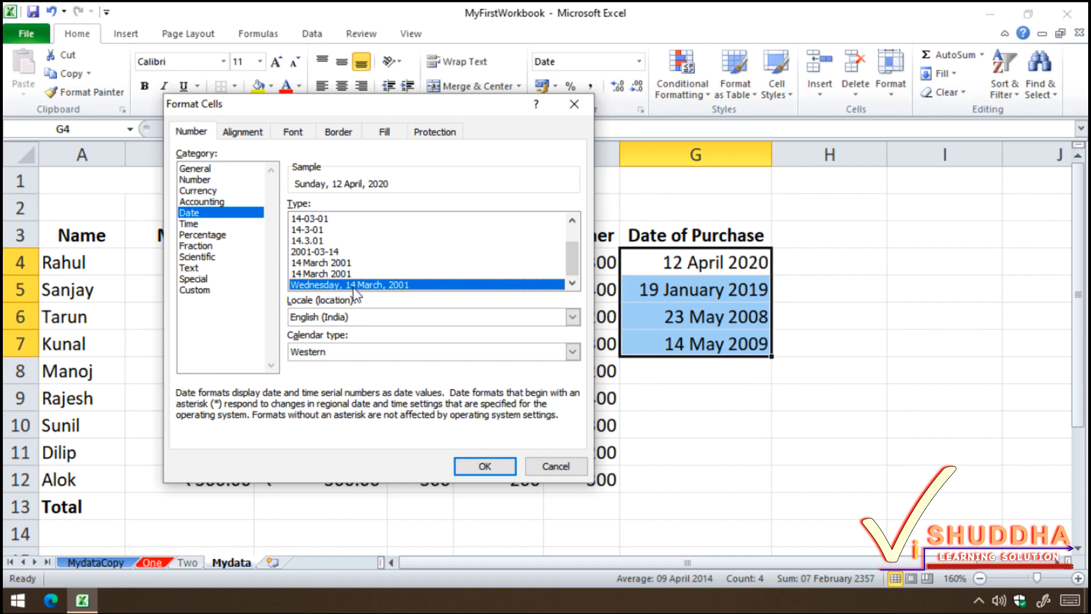
click(483, 466)
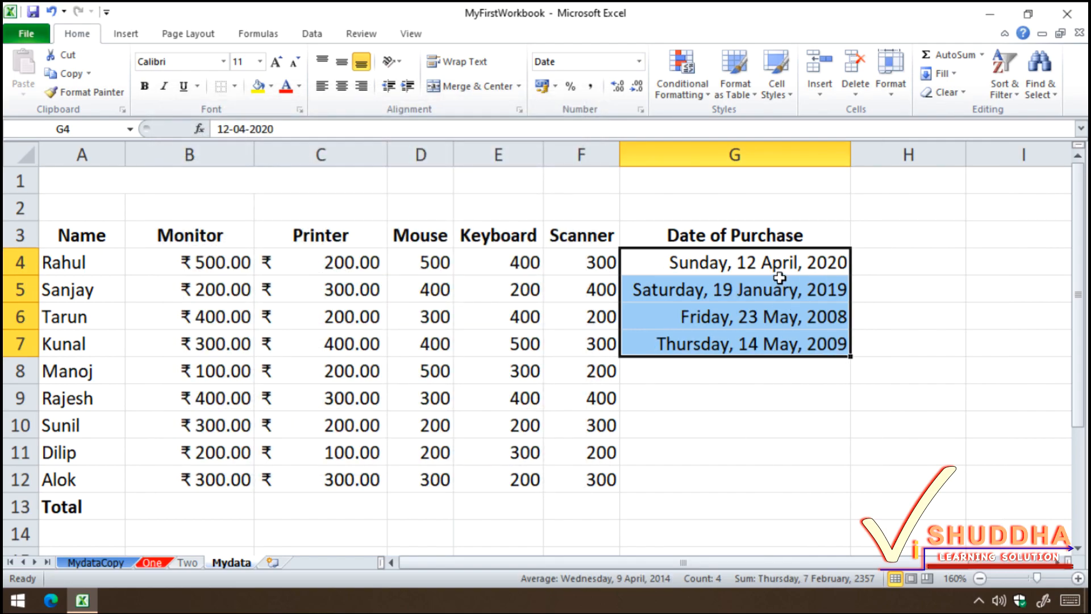
Step: Add the heading "Time" in H3 beside the Date of Purchase column
click(640, 61)
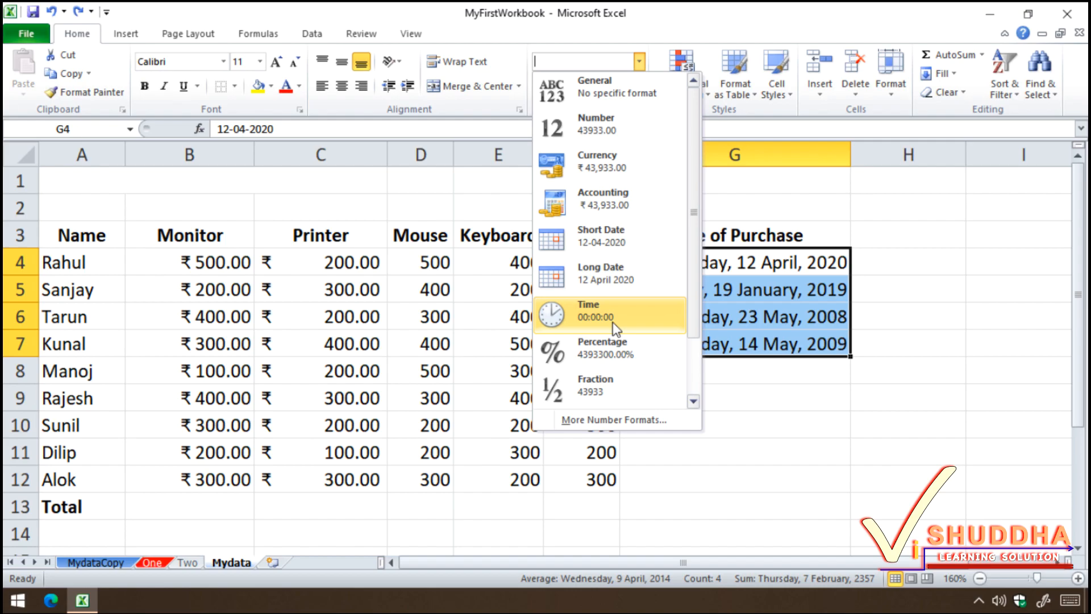
click(901, 236)
click(899, 235)
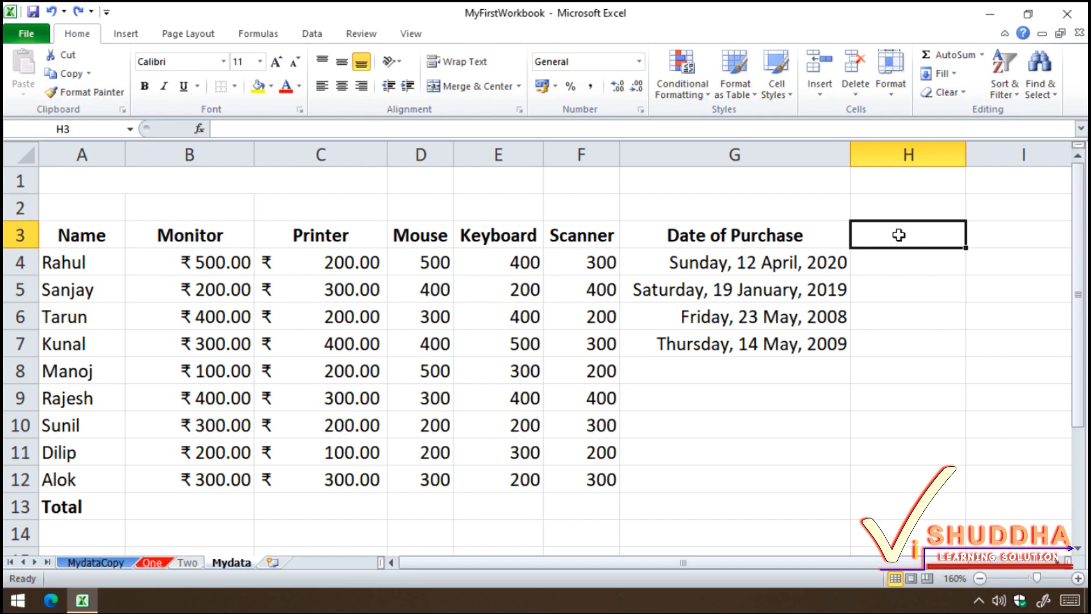
text(Time)
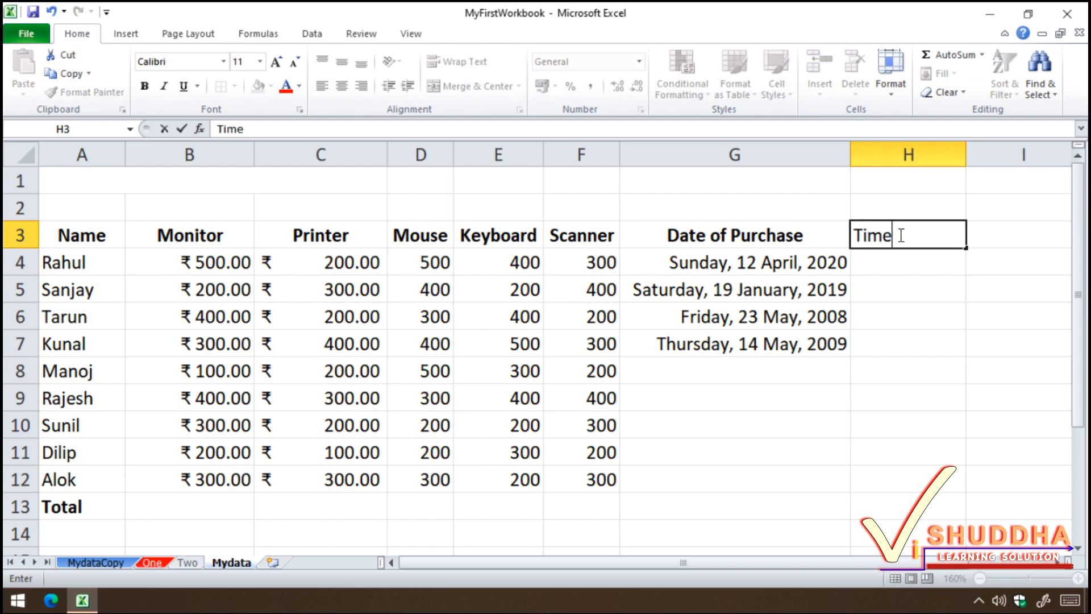
key(Return)
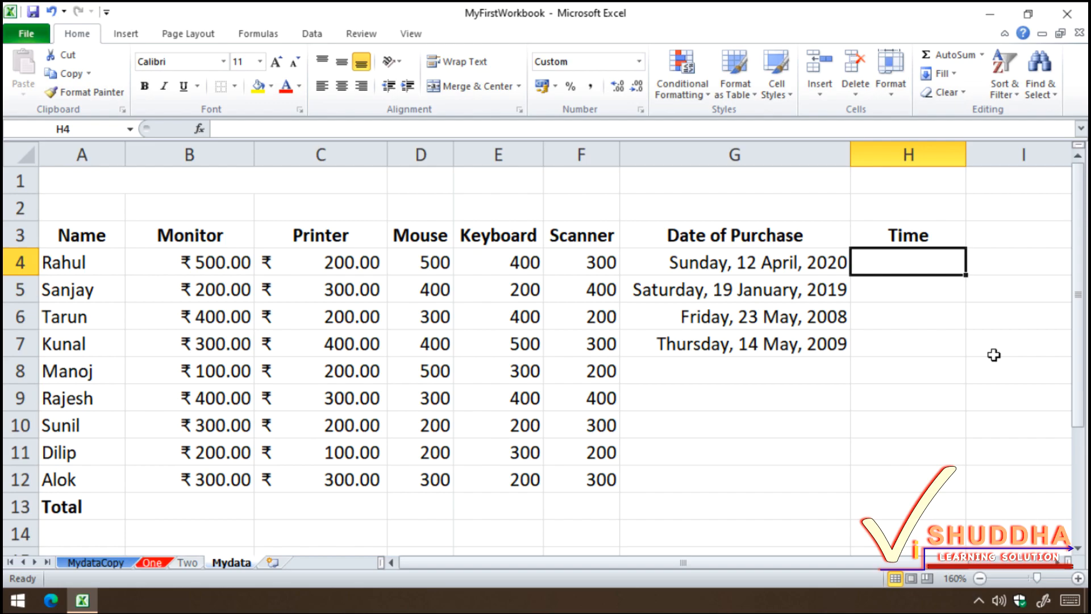
Step: Enter the times 10:00, 11:05:20, 14:55:12 and 13:00:11 in H4:H7 of the Time column
text(10:00)
key(Return)
text(11:05:20)
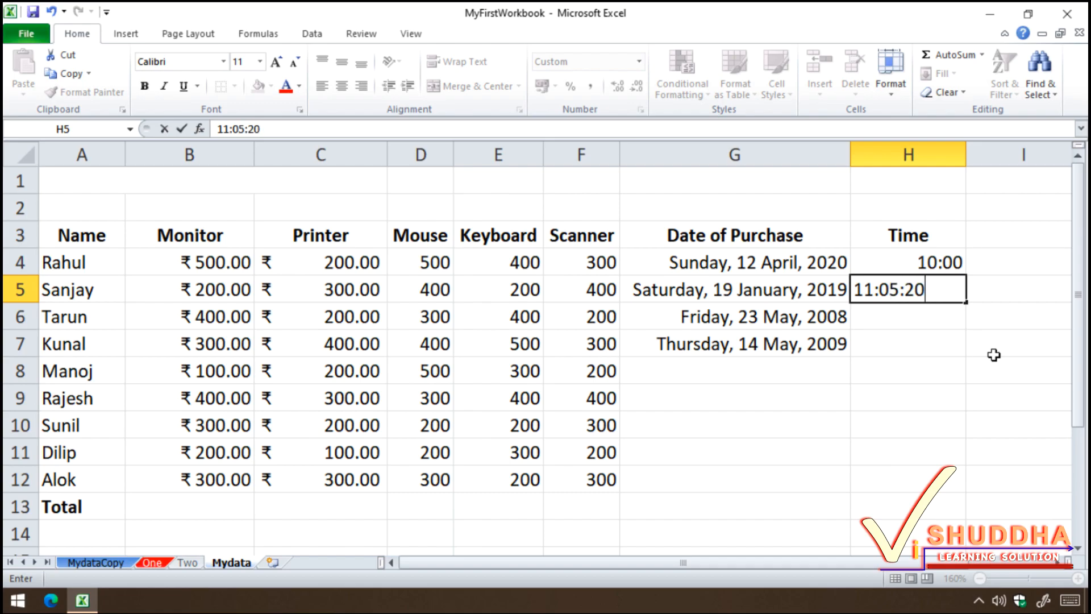
key(Return)
text(14)
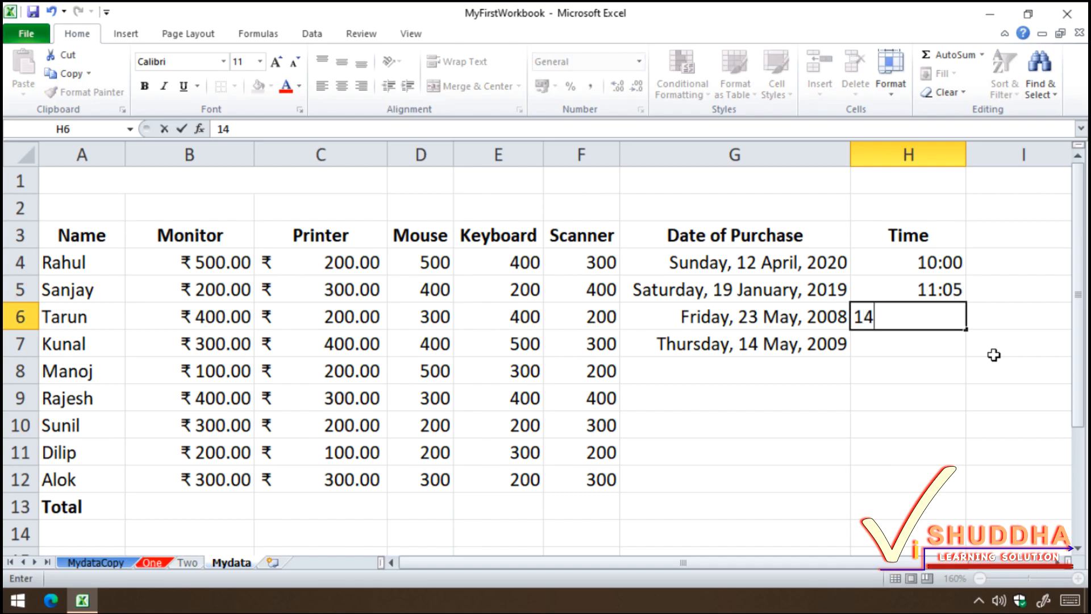
text(:55:12)
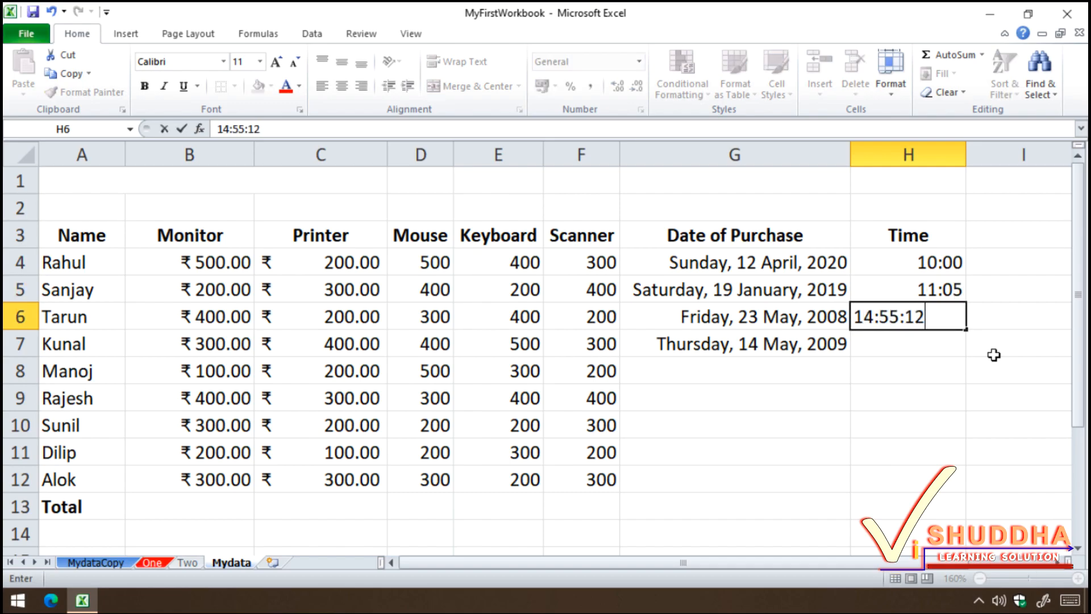
key(Return)
text(13:00:11)
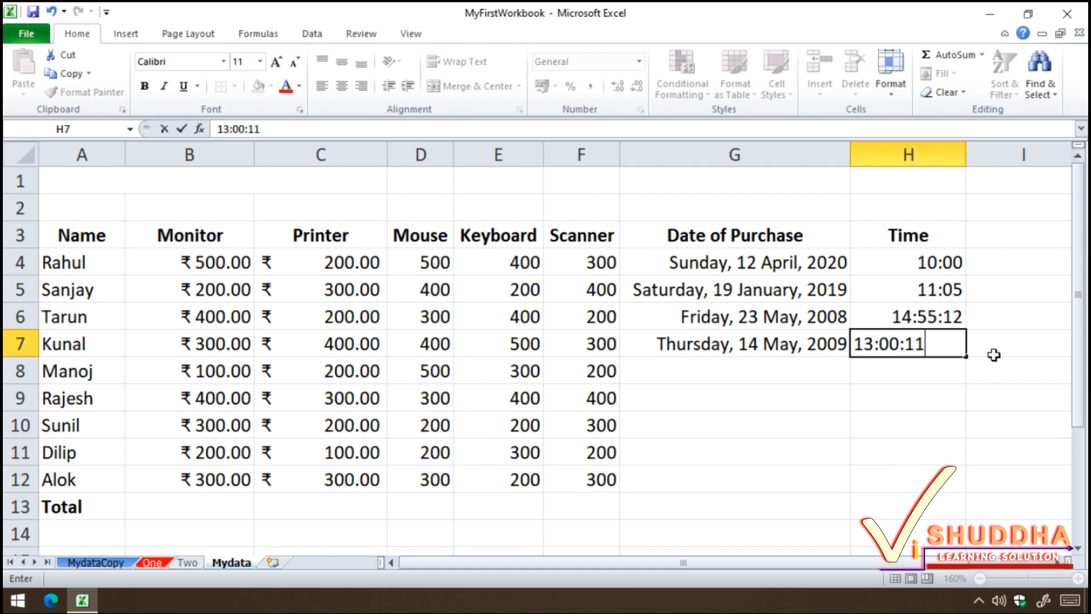
key(Return)
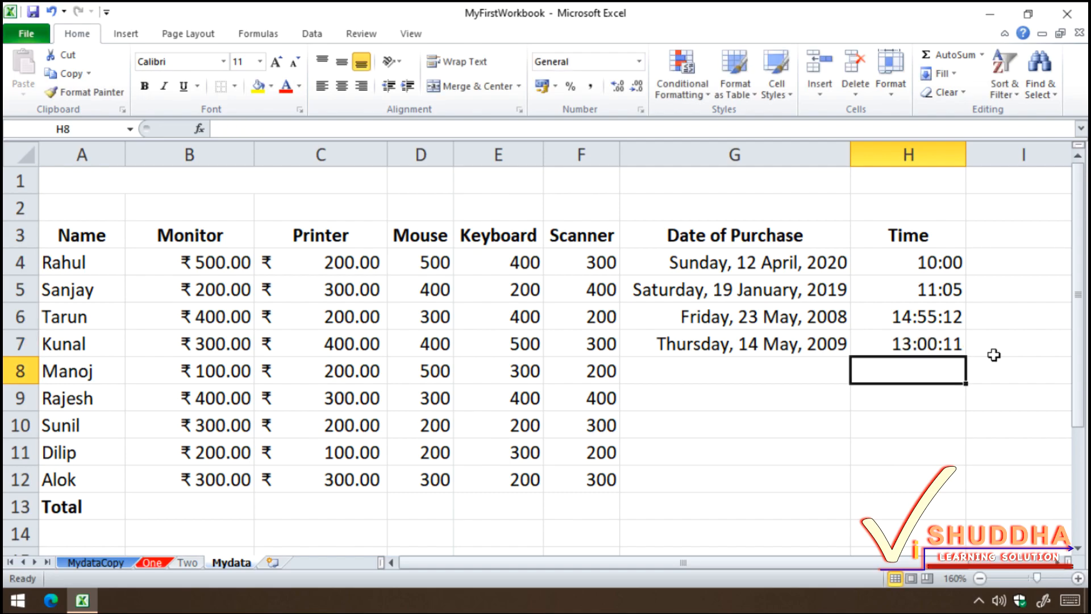
Step: Apply the Time number format to the entries in H4:H7
drag(939, 260, 936, 329)
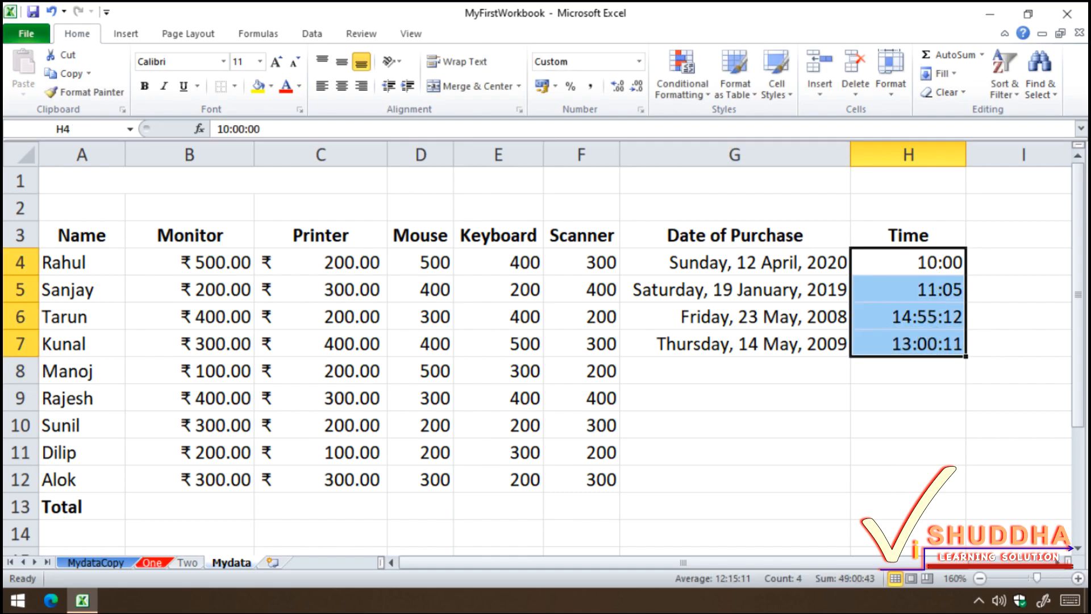
click(638, 63)
click(618, 326)
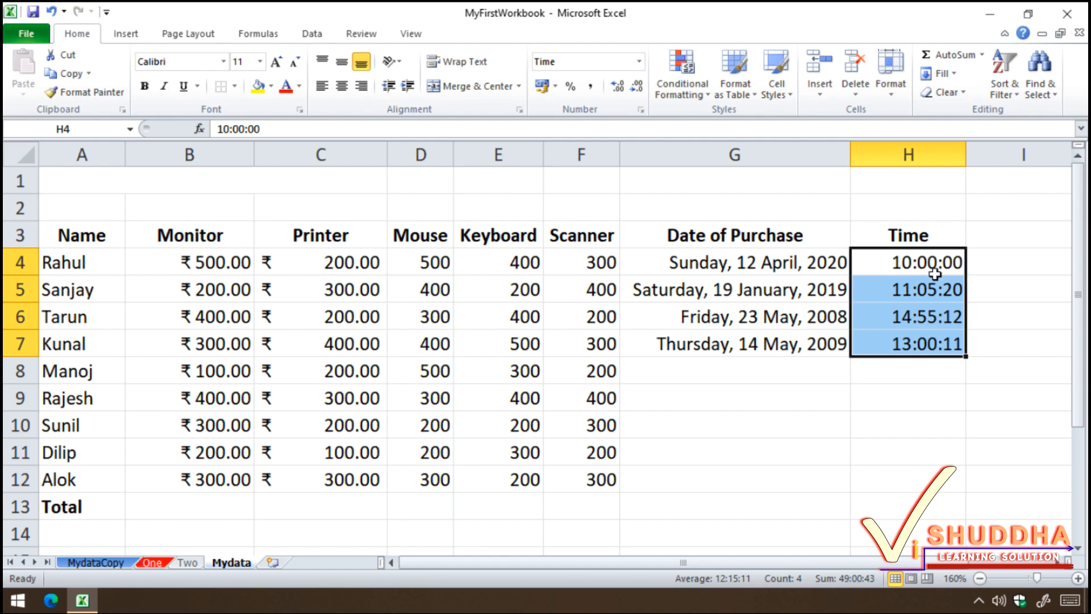
Step: Format the times in H4:H7 with the 12-hour time type "01:30:55 PM"
click(640, 62)
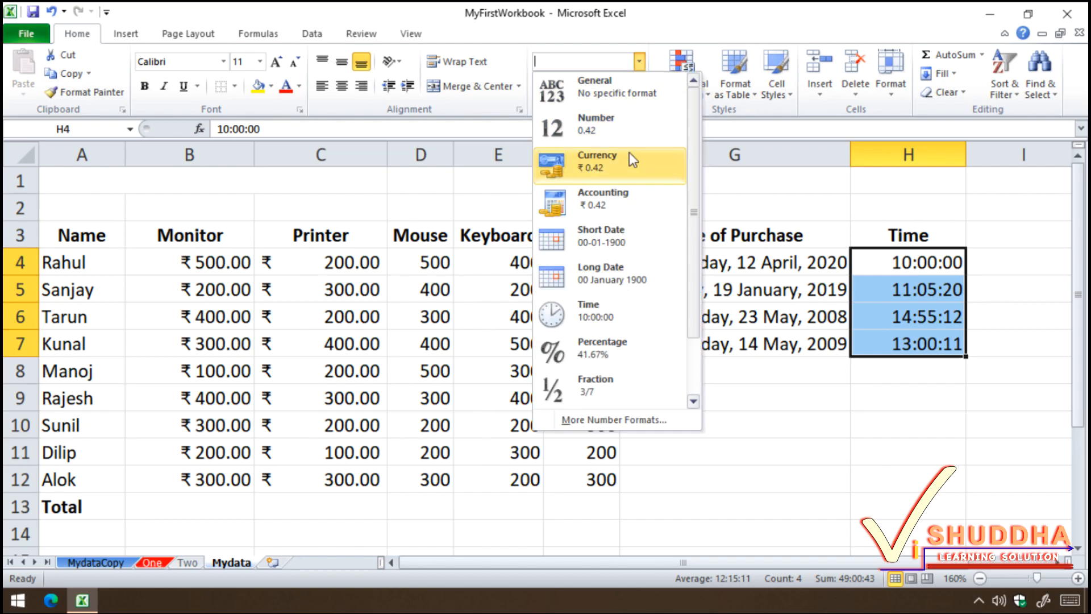
click(648, 420)
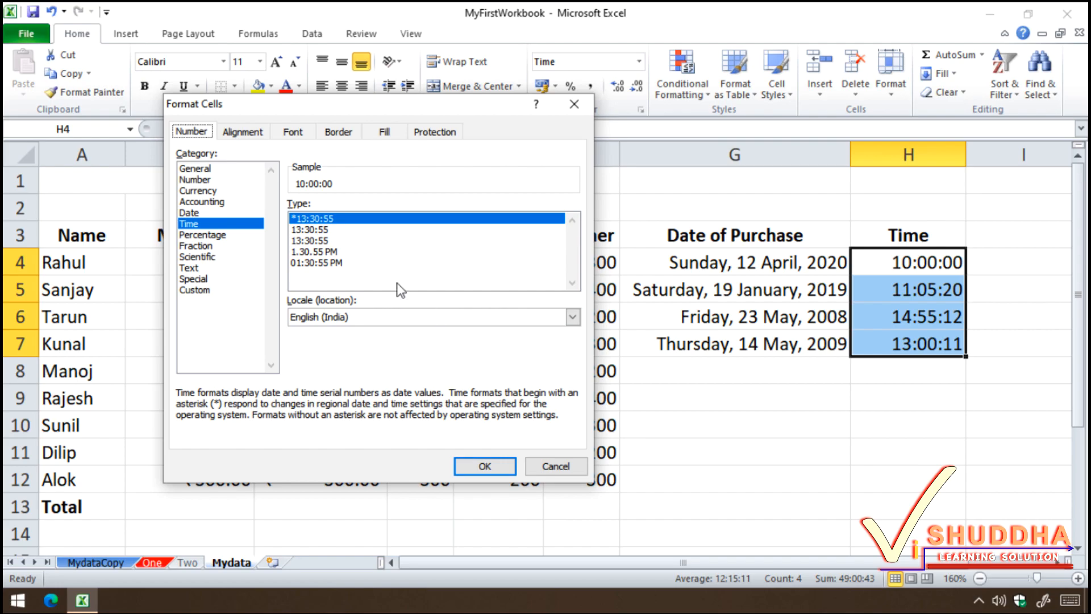
click(312, 263)
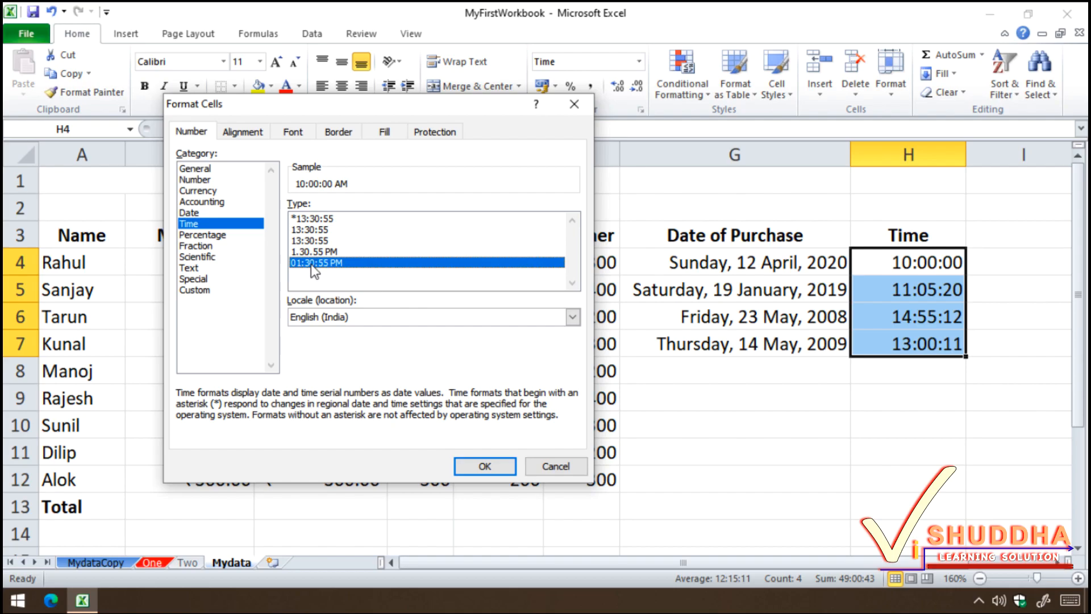
click(489, 466)
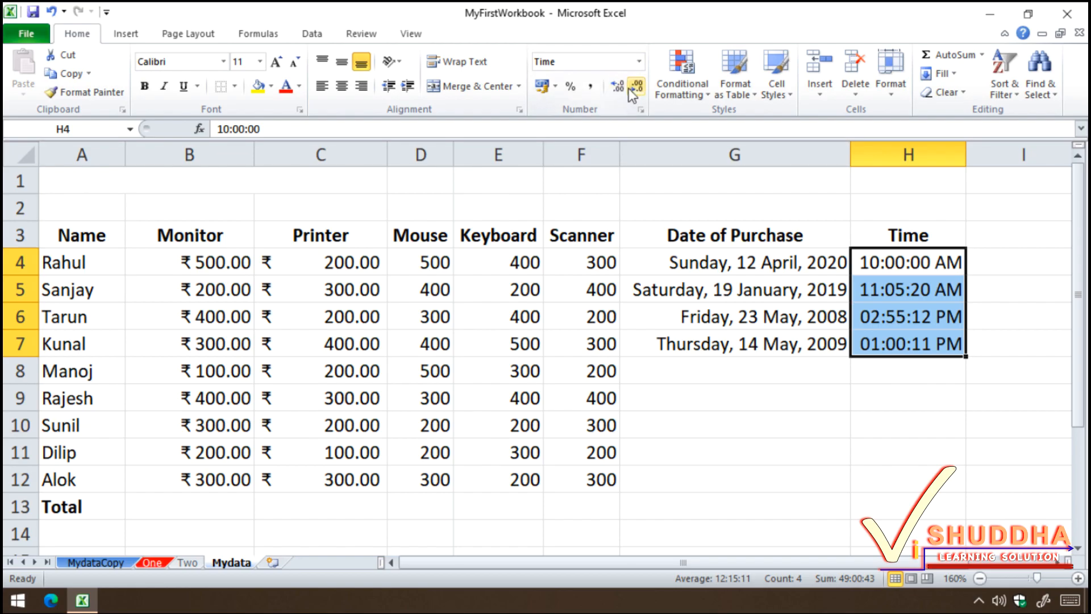
Step: Switch the times in H4:H7 to the dot-separated time type "1.30.55 PM"
click(639, 66)
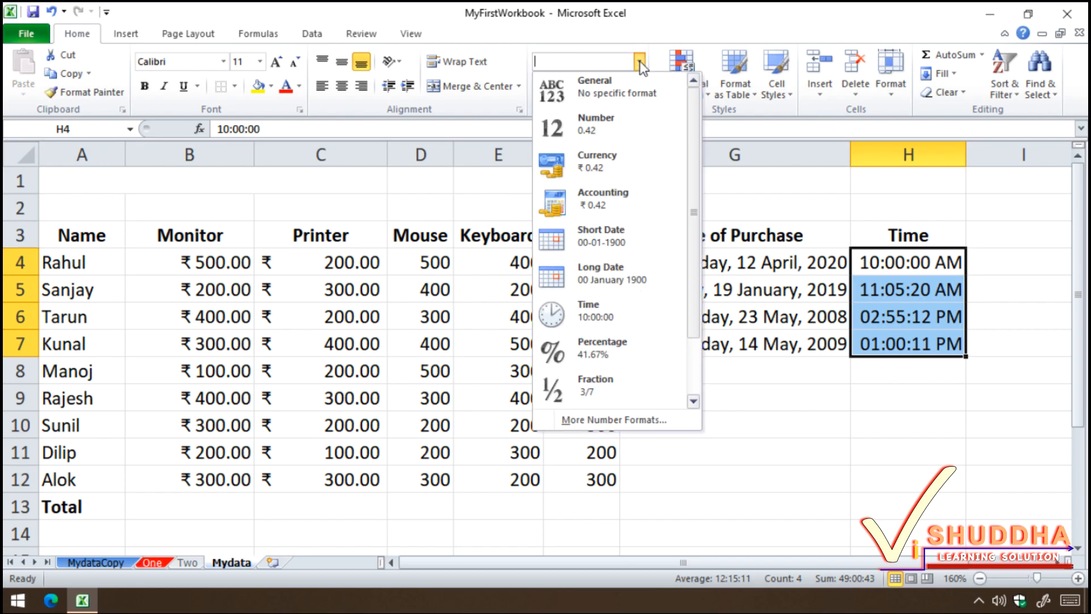
click(635, 423)
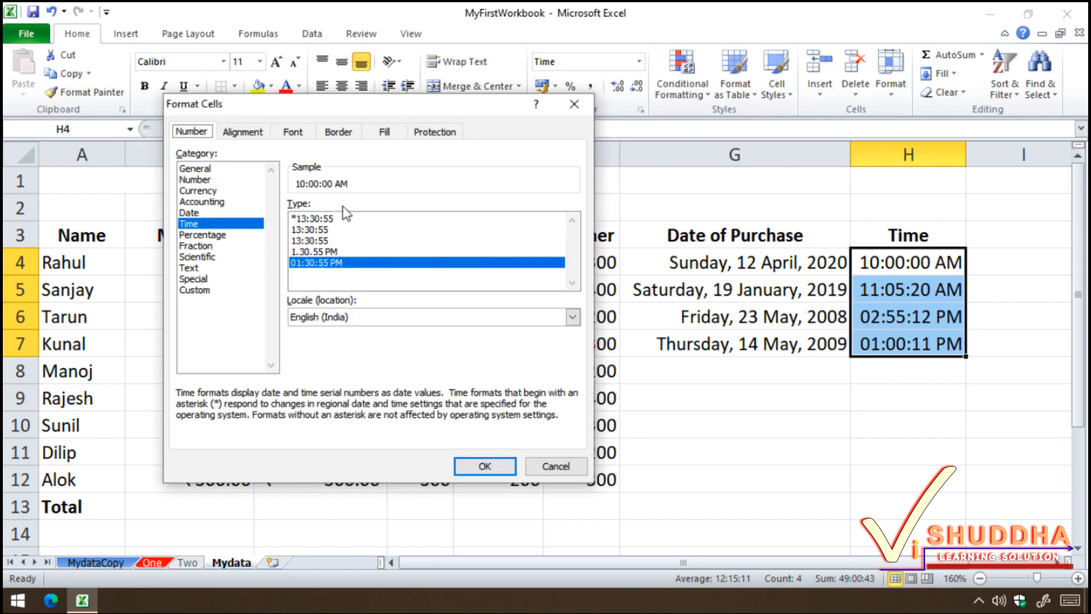
click(345, 251)
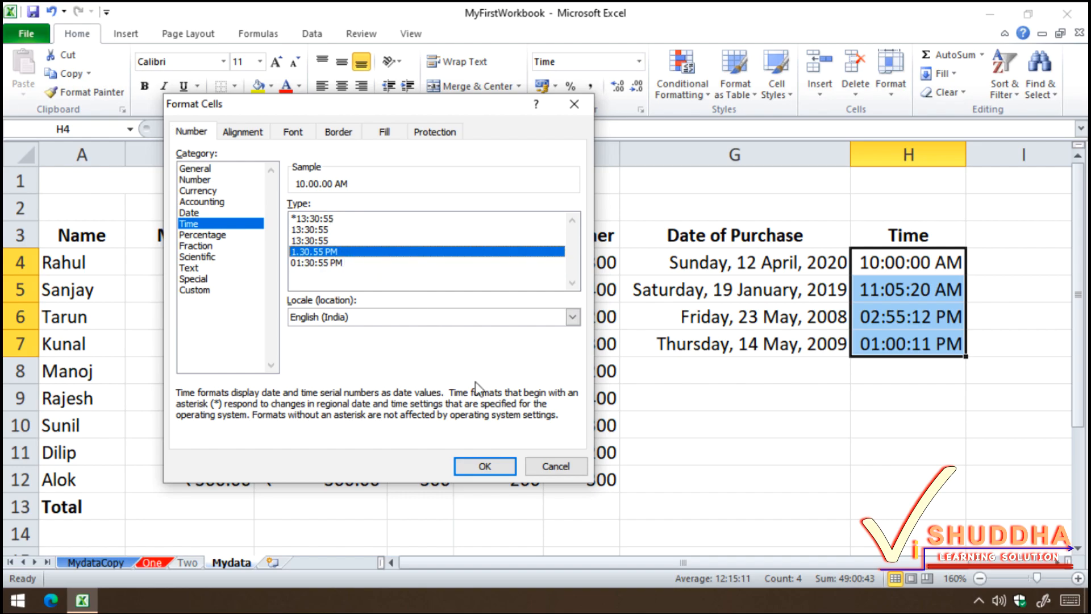
click(493, 466)
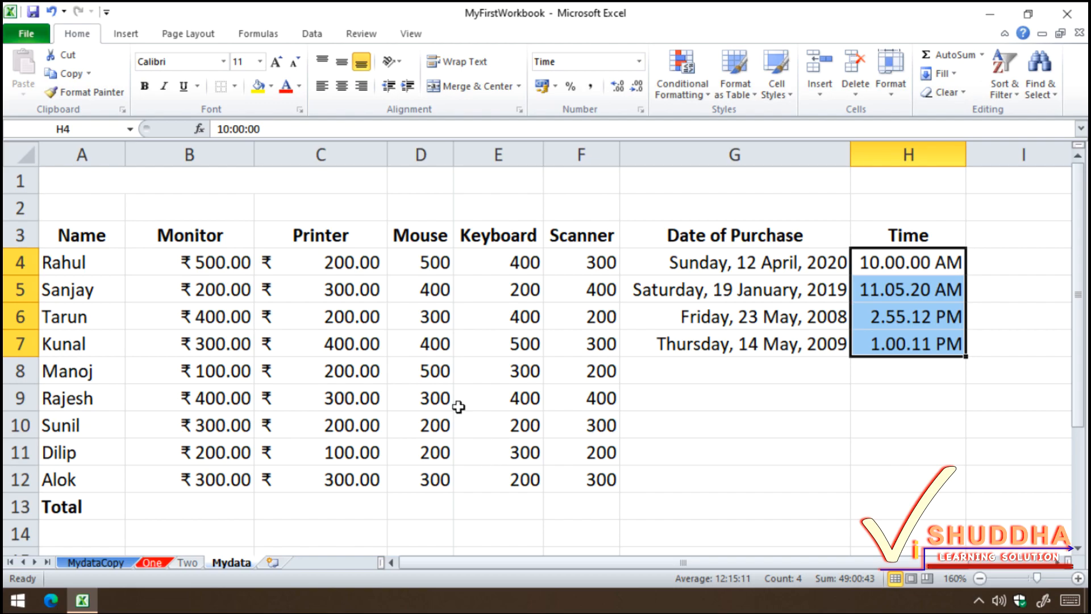
Step: Add the heading "Percentage" in I3 beside the Time column
click(407, 263)
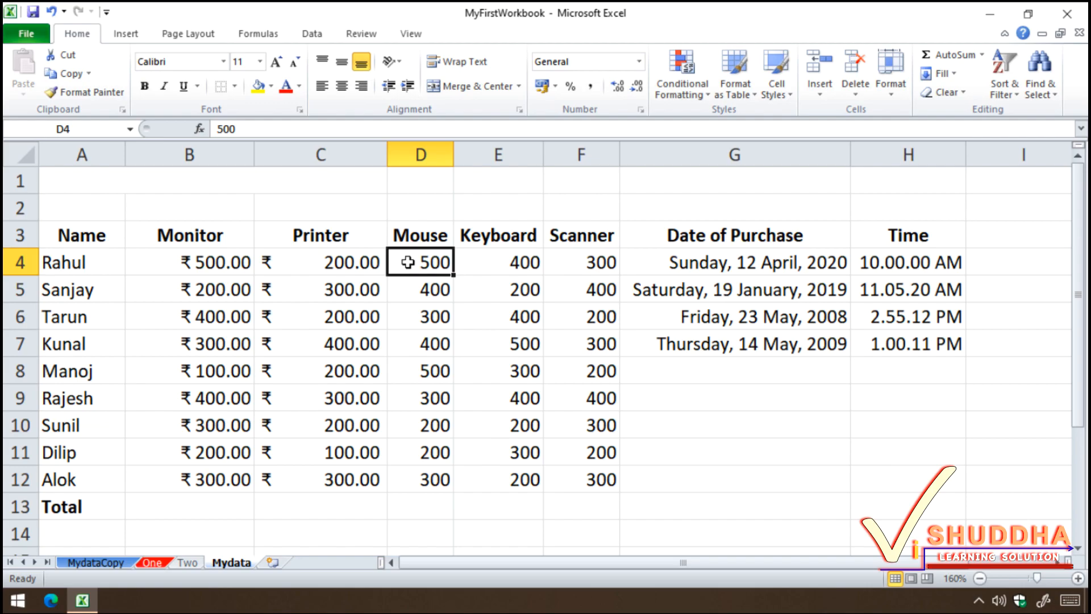
click(993, 232)
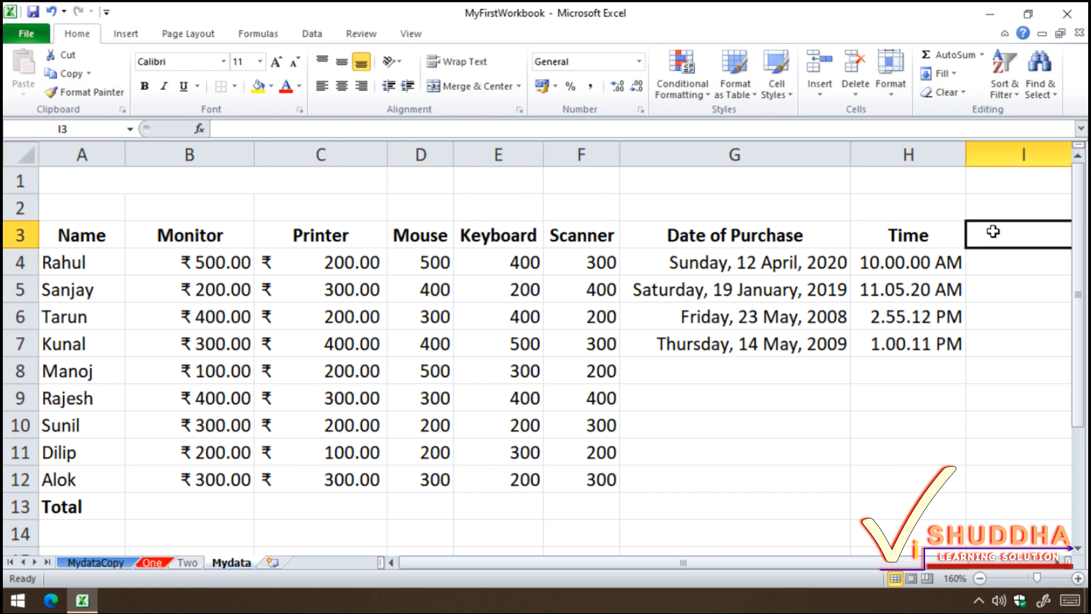
text(P)
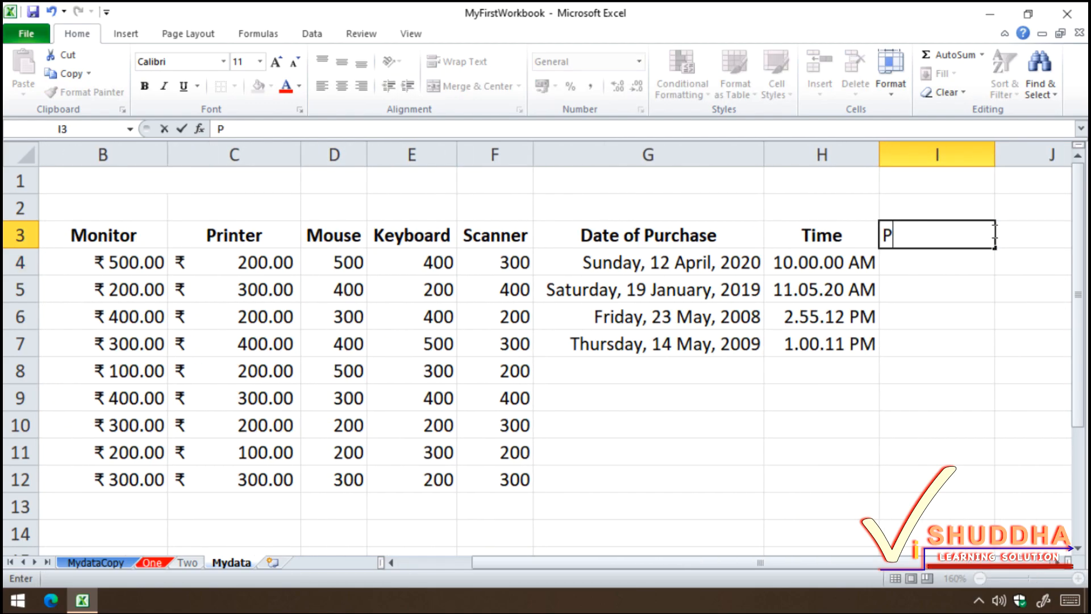
text(ercentage)
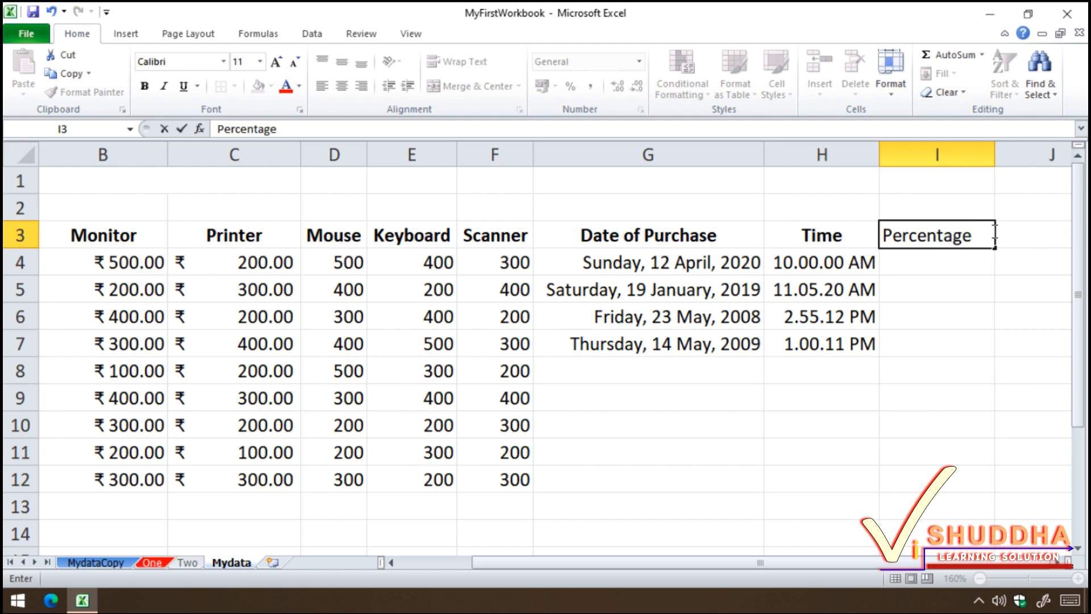
key(Return)
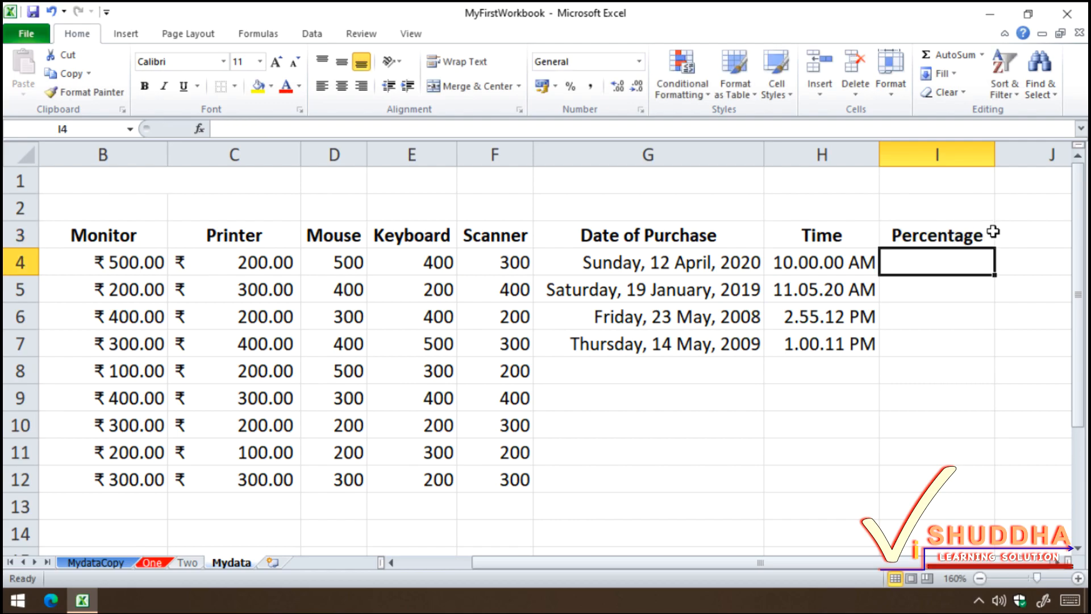
Step: Enter the formula =D4/800 in I4 and fill it down the Percentage column to I12
text(=)
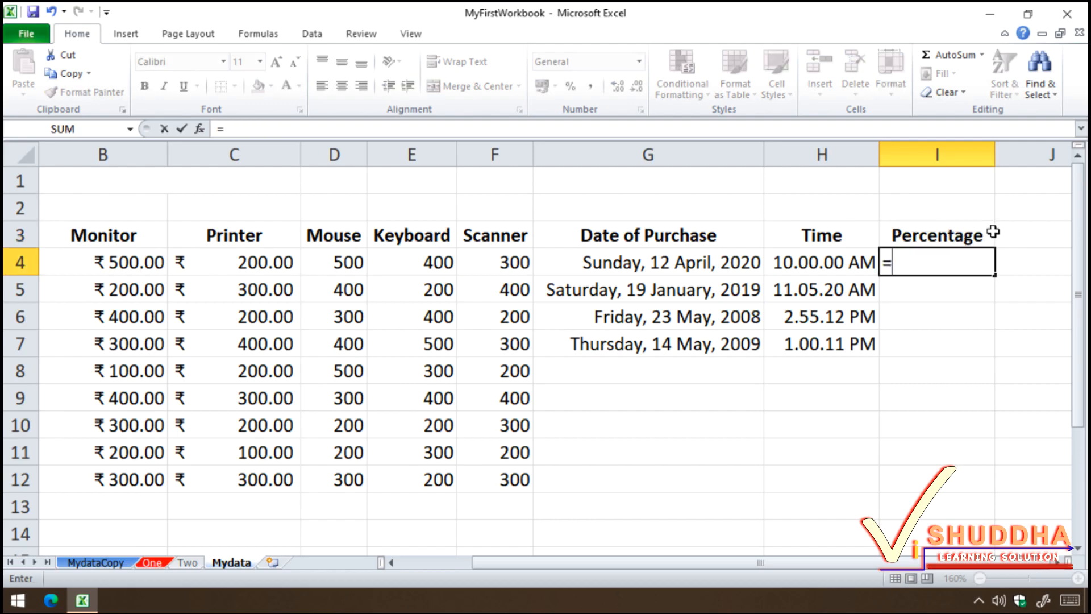
click(338, 262)
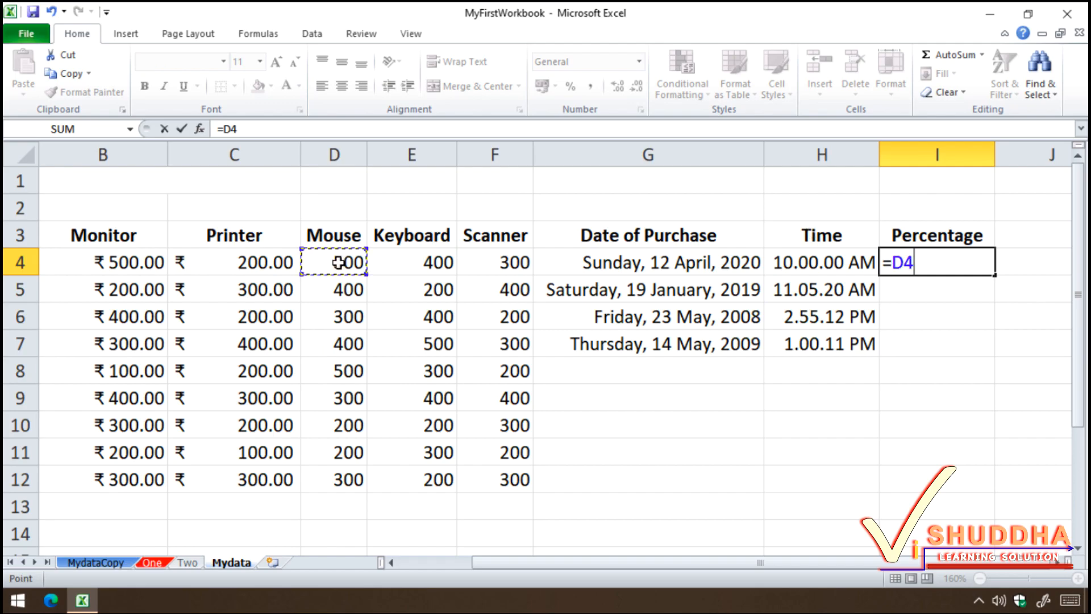
text(/800)
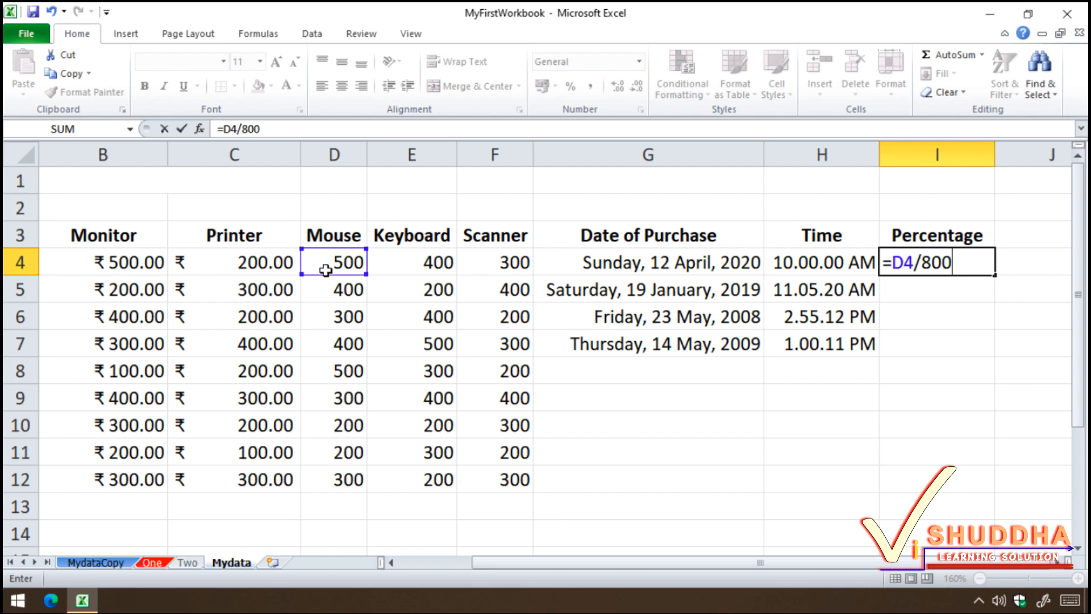
key(Return)
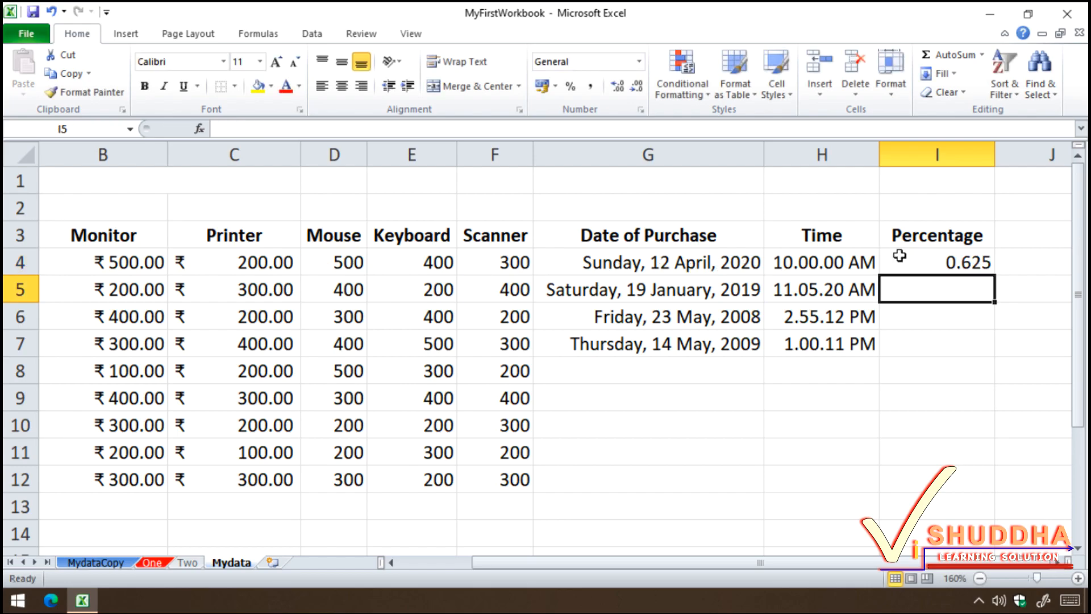
click(960, 263)
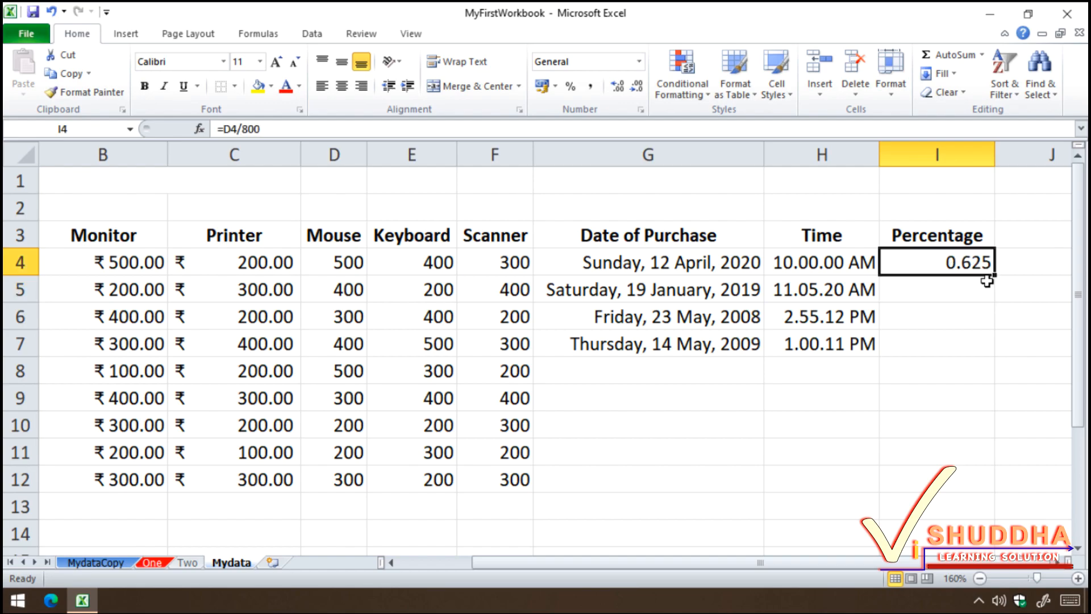
drag(995, 278, 992, 489)
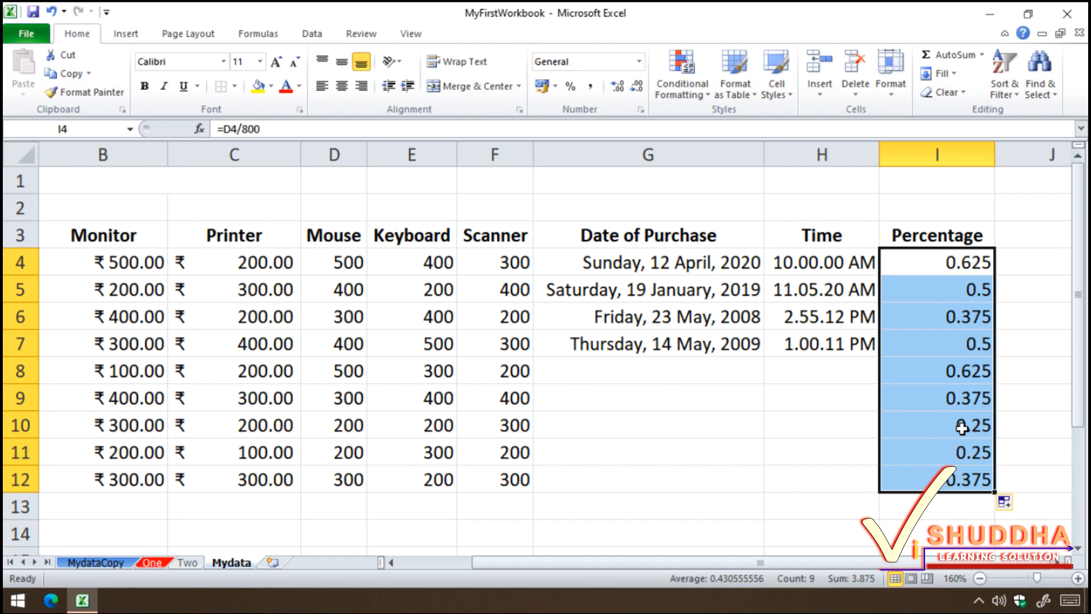
Step: Apply the Percentage number format to the formula results in I4:I12
click(335, 265)
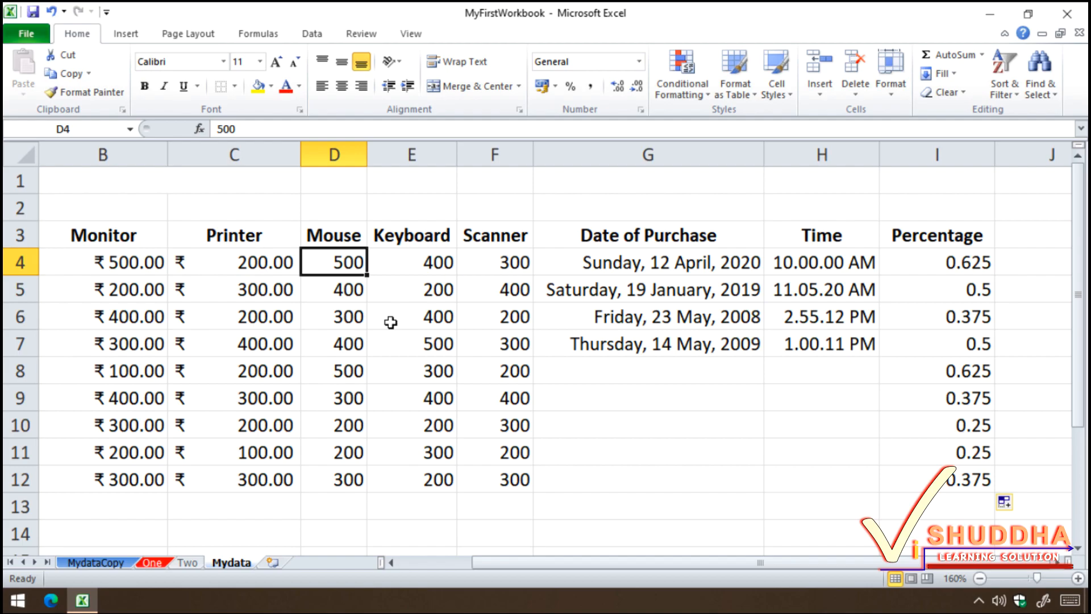
click(957, 262)
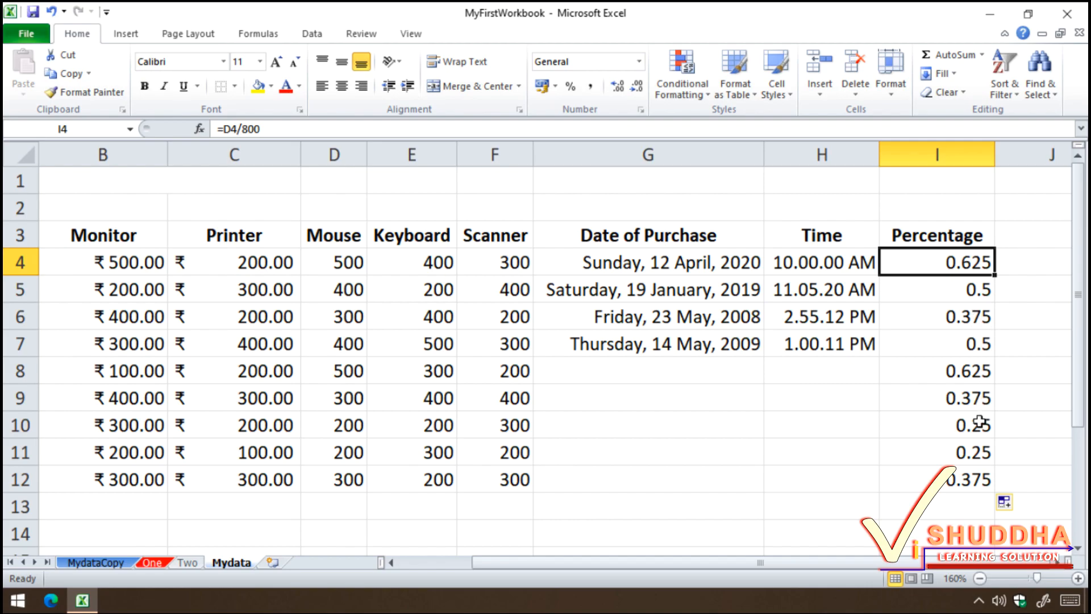
drag(941, 263, 947, 469)
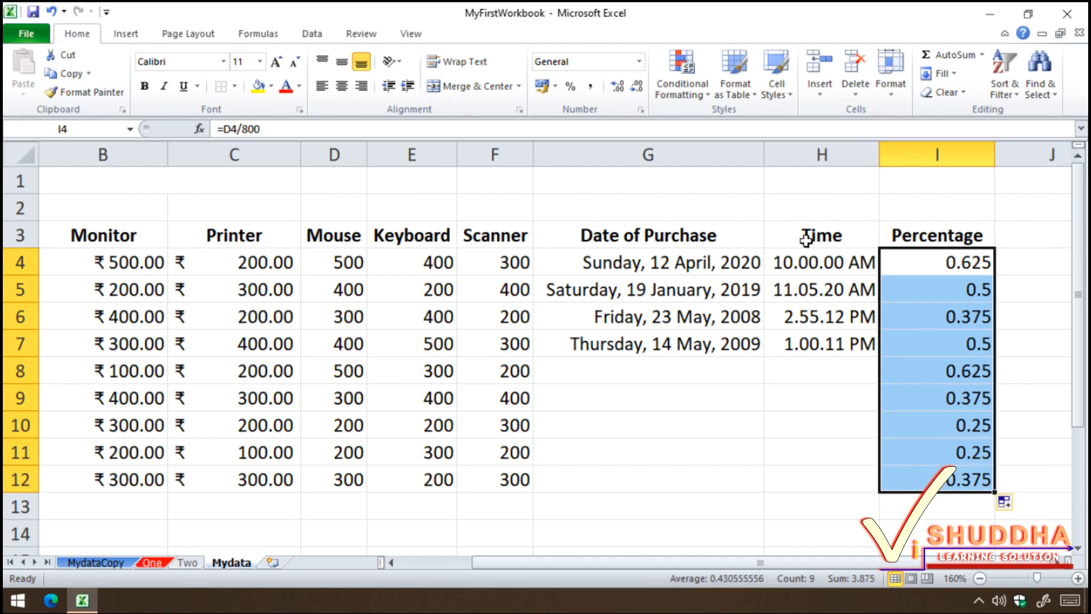
click(639, 61)
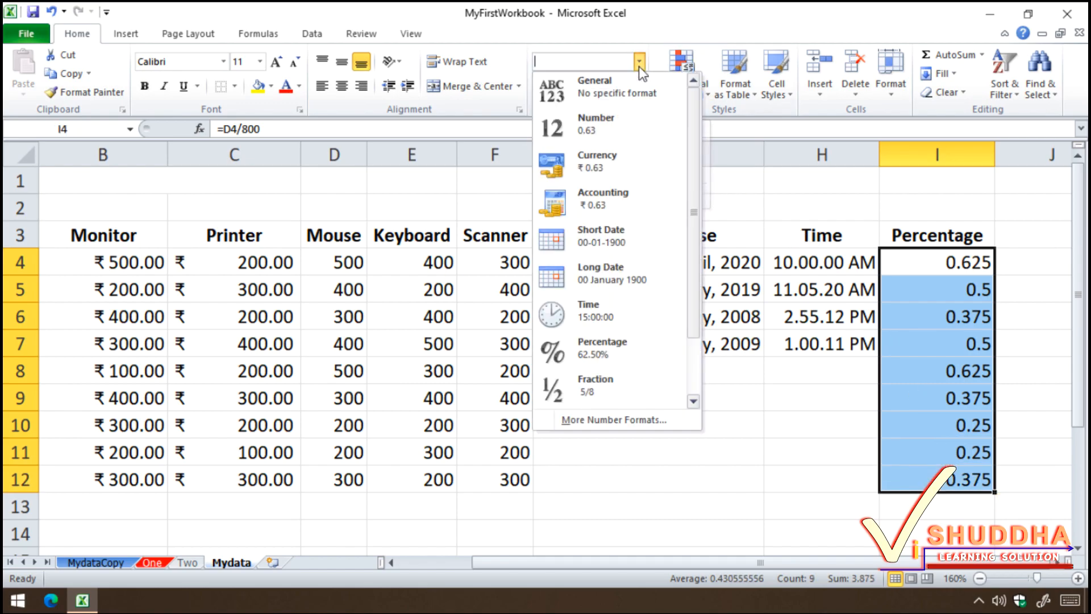
click(643, 353)
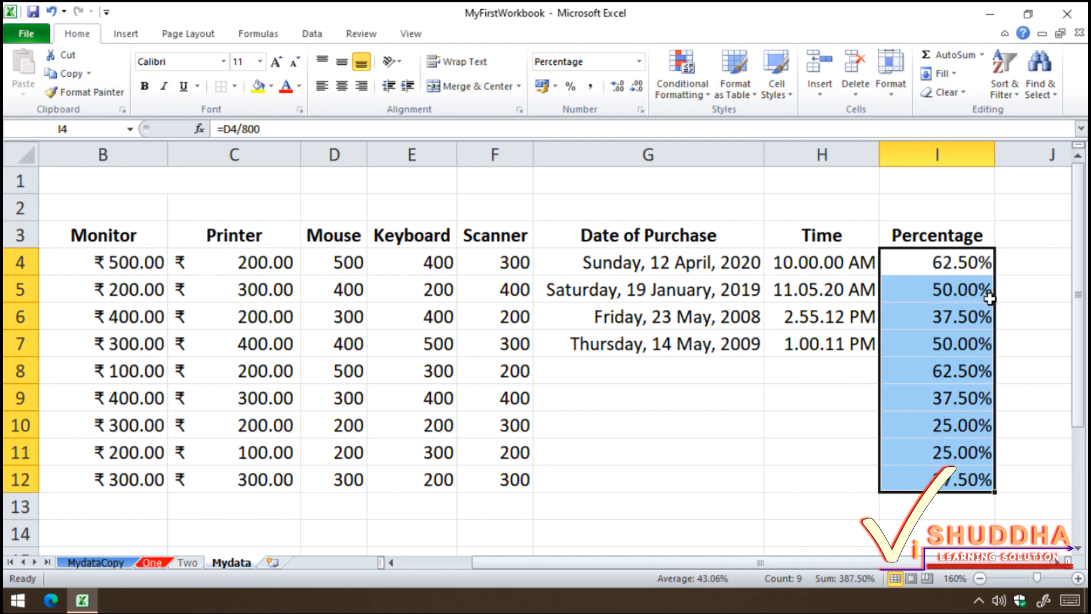
Step: Add the heading "Fraction" in J3 beside the Percentage column
click(639, 63)
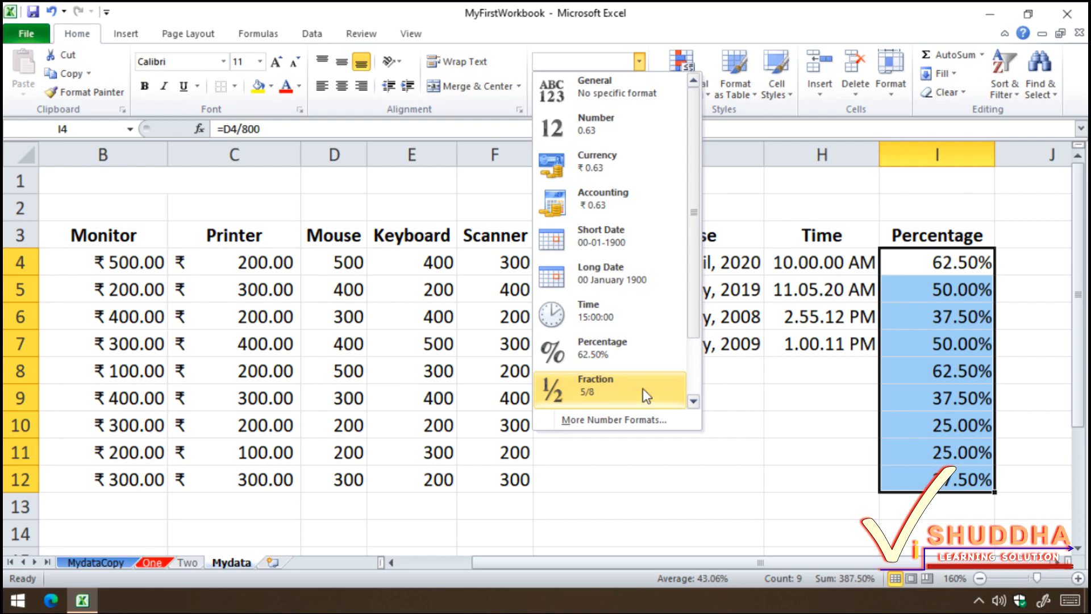
click(1029, 227)
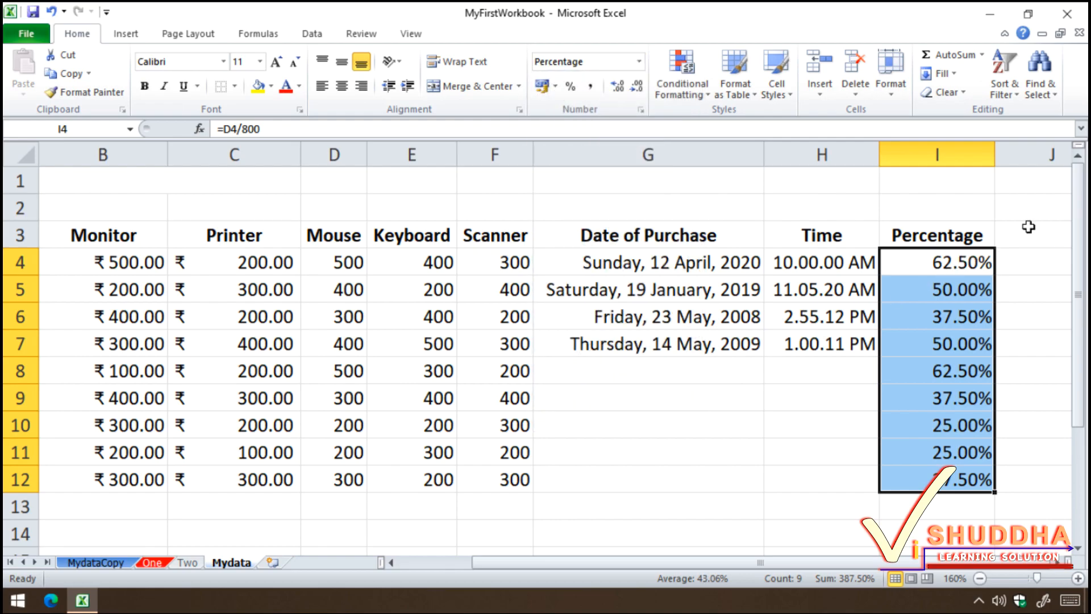
click(1029, 227)
text(Fra)
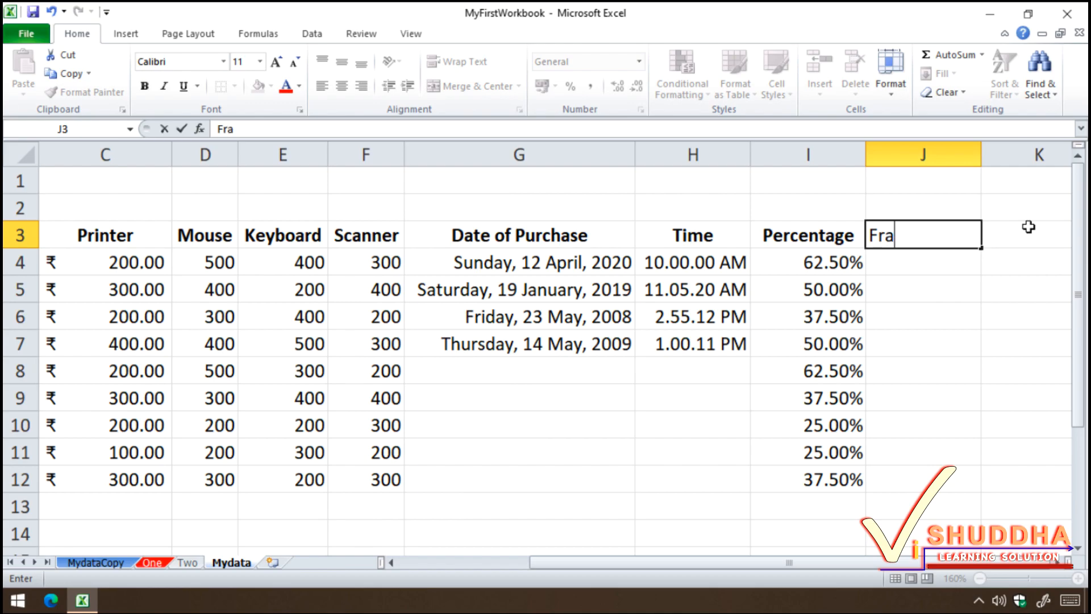
text(ction)
key(Return)
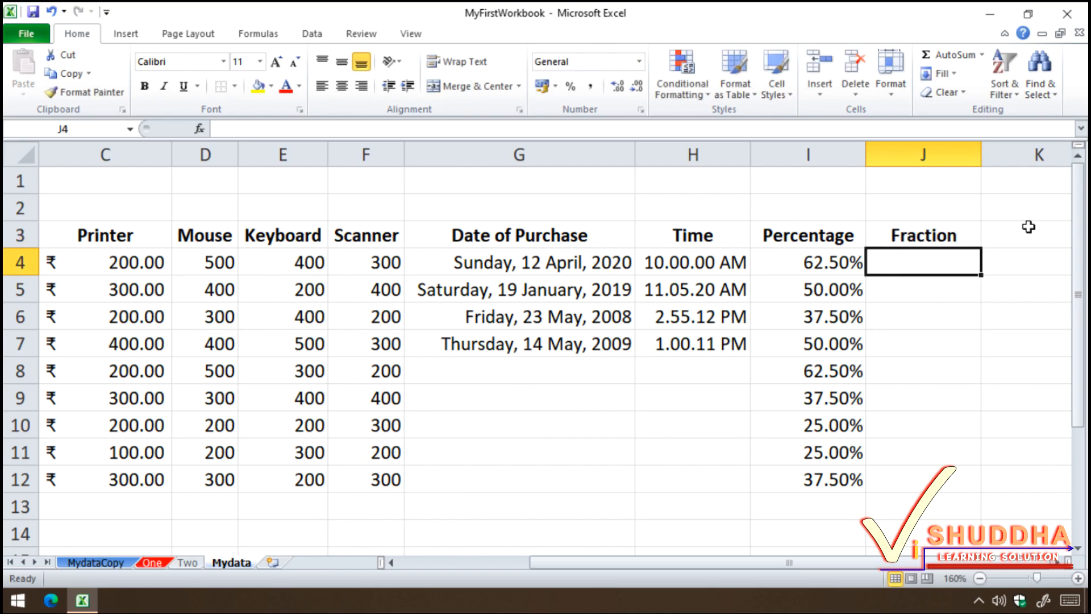
Step: Apply the Fraction number format to the empty cells J4:J12 under the Fraction heading
drag(935, 267, 910, 482)
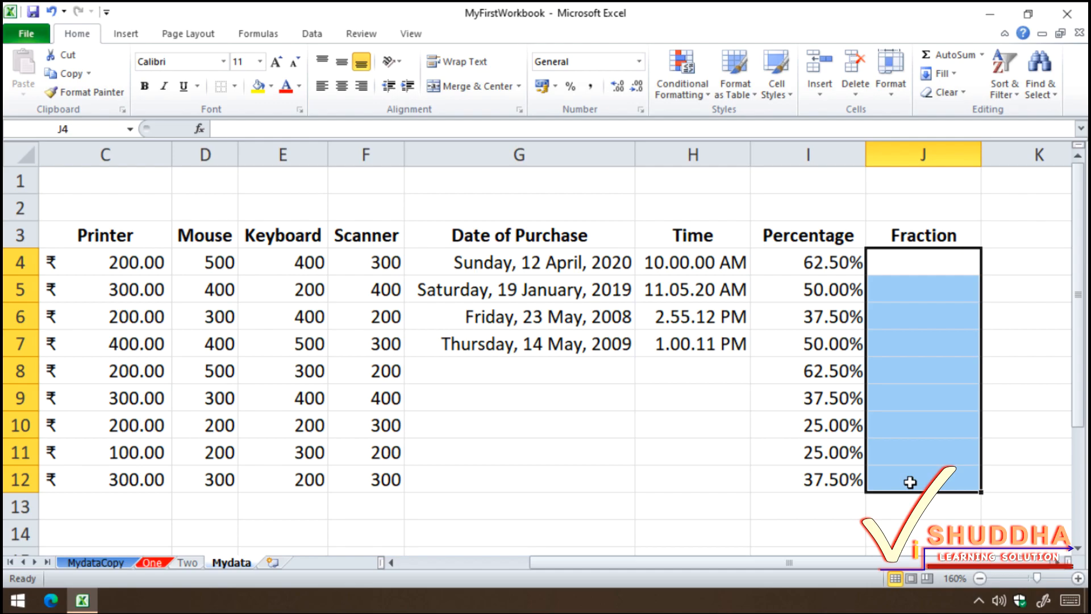
click(639, 61)
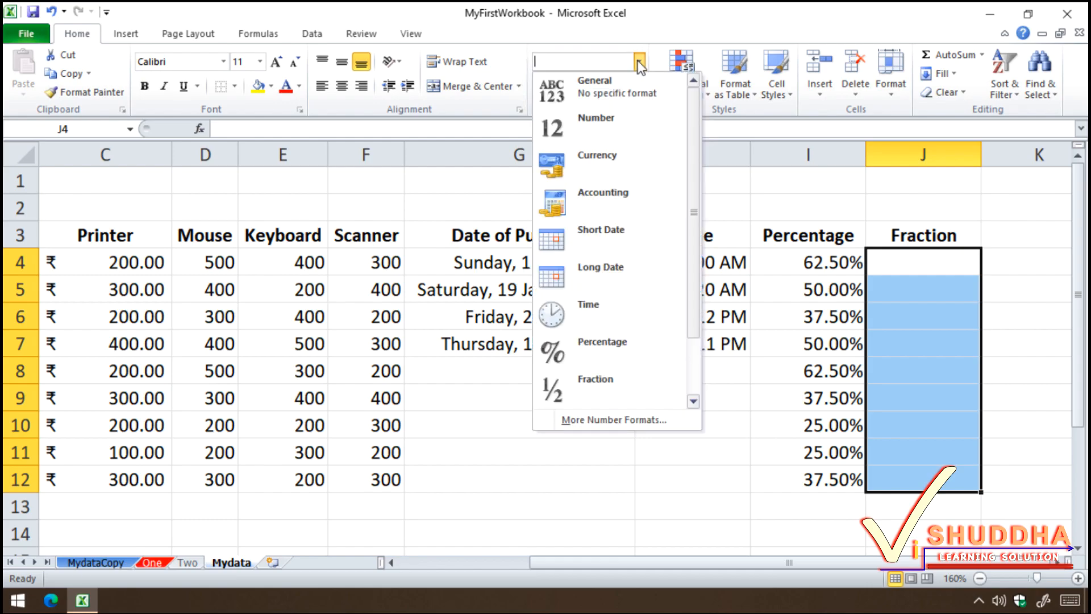
click(638, 399)
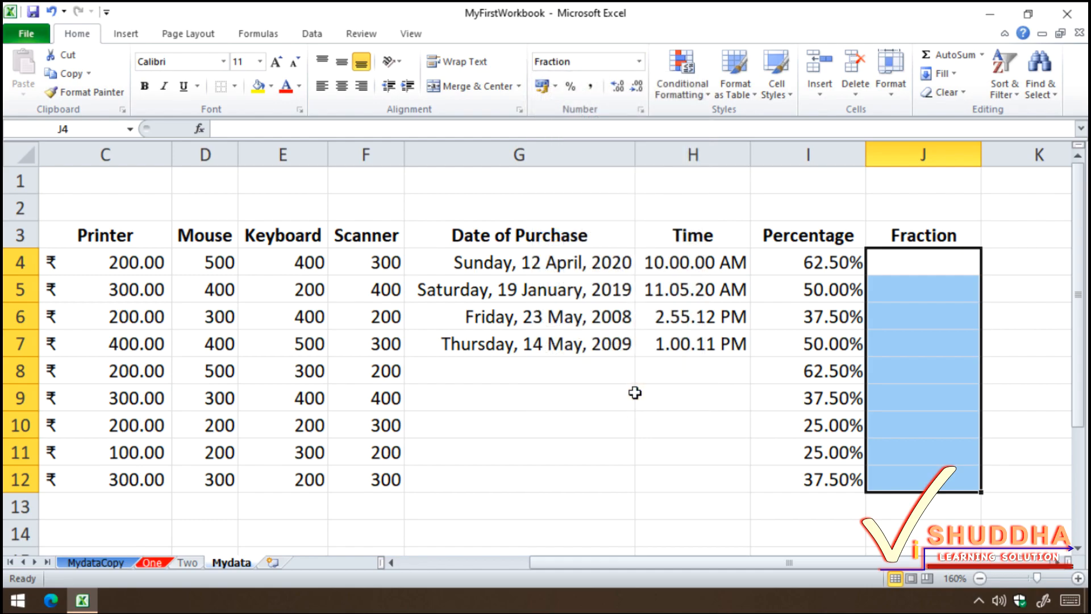
Step: Fill the Fraction column from J4 to J7 with the values 22/7, 2/5, 9/3 and 598/17
click(928, 265)
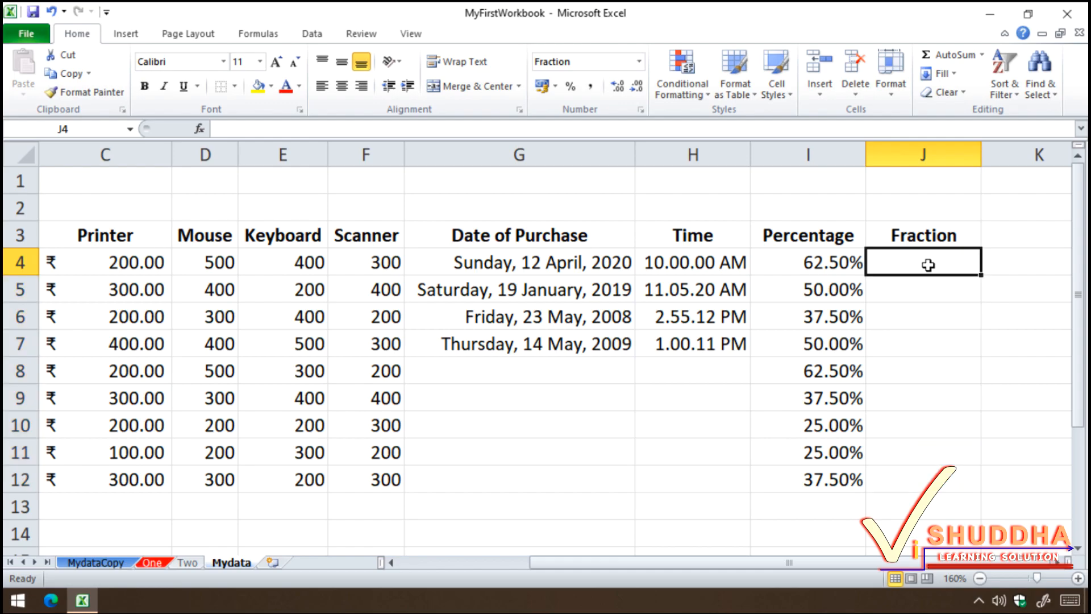
text(22)
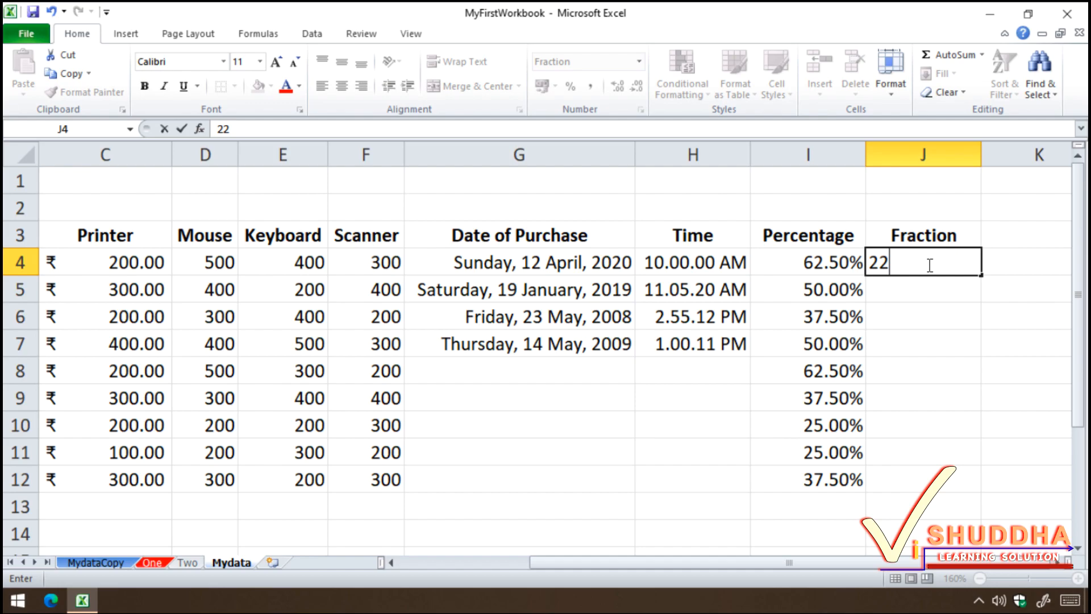
text(/7)
key(Return)
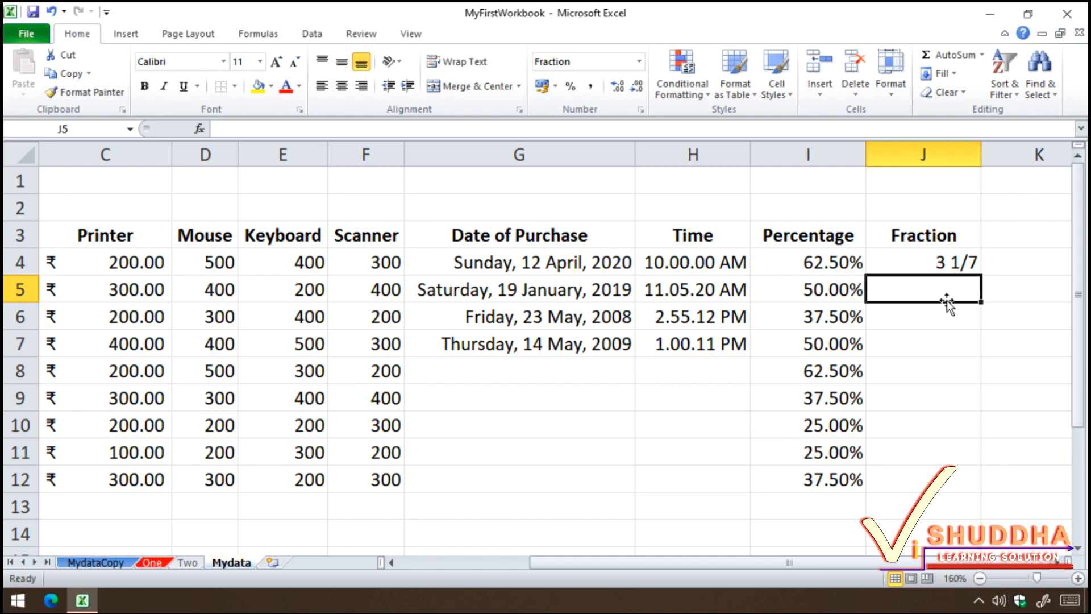
text(2/5)
key(Return)
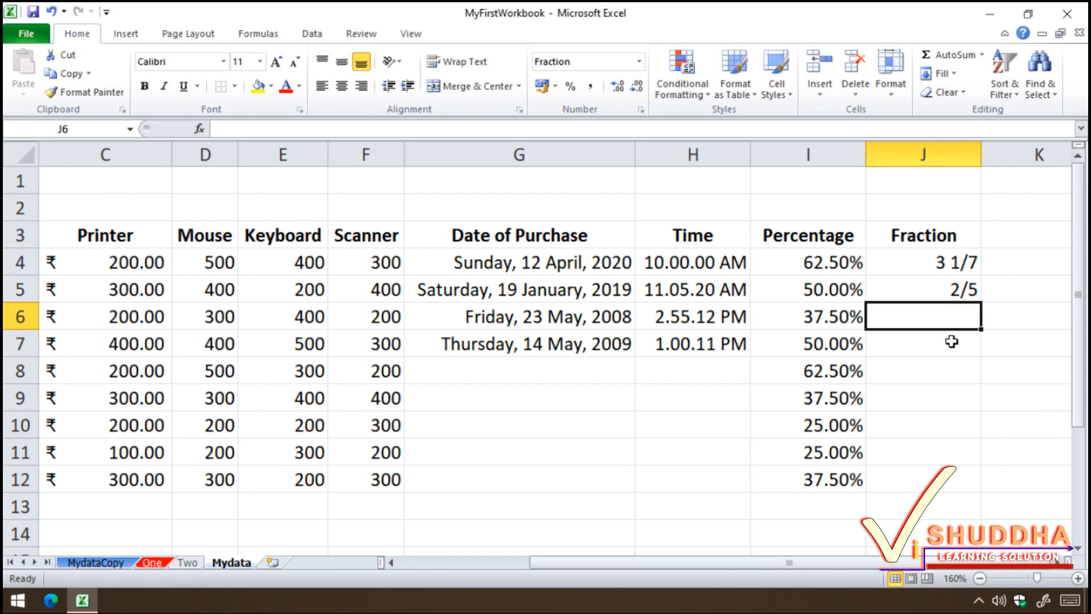
text(9/3)
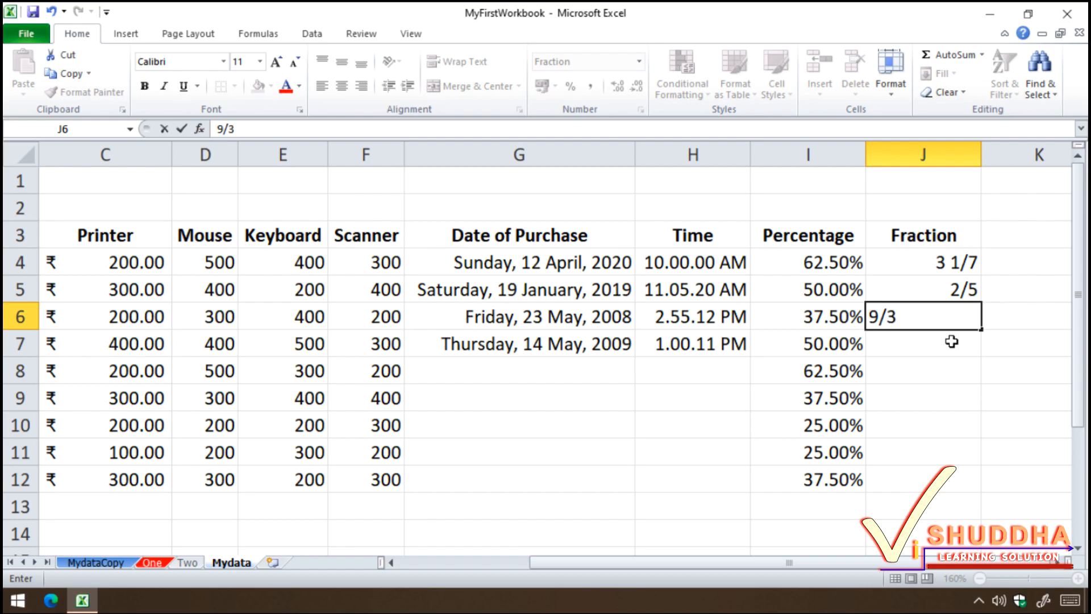
key(Return)
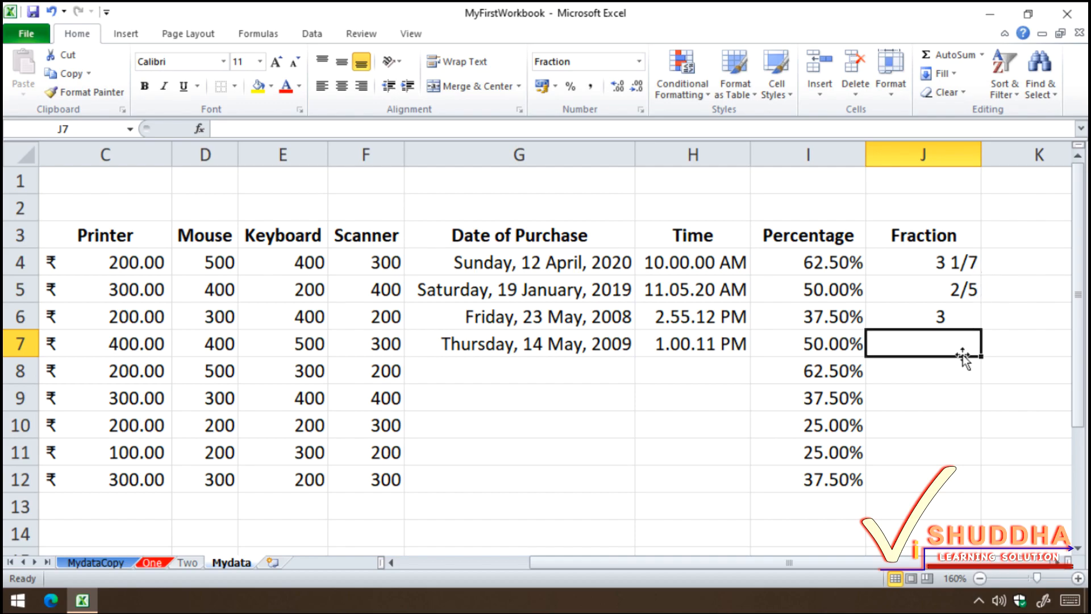
text(598)
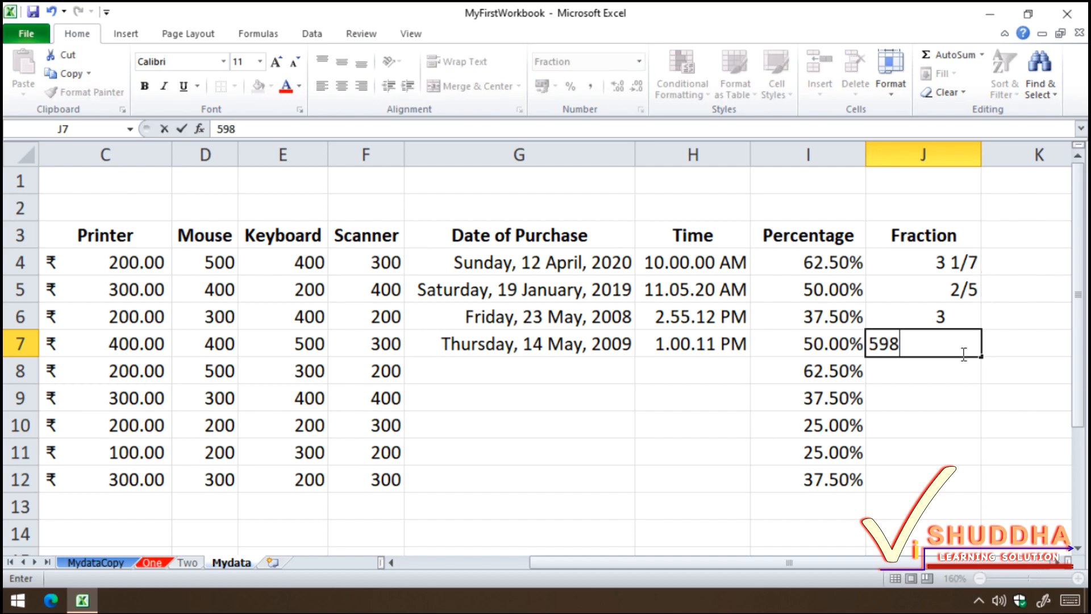
text(/17)
key(Return)
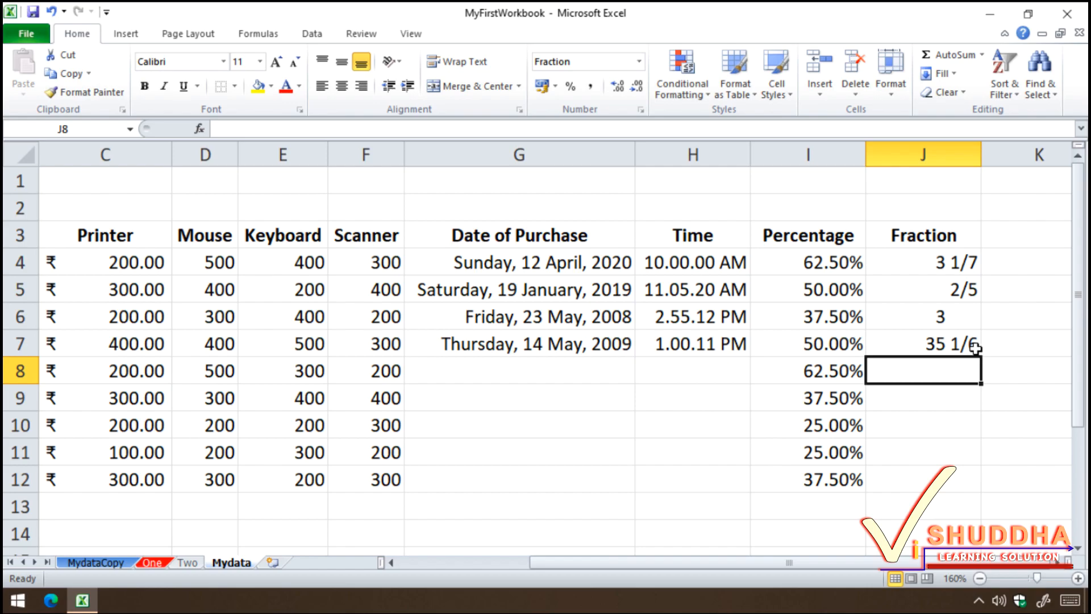
click(635, 66)
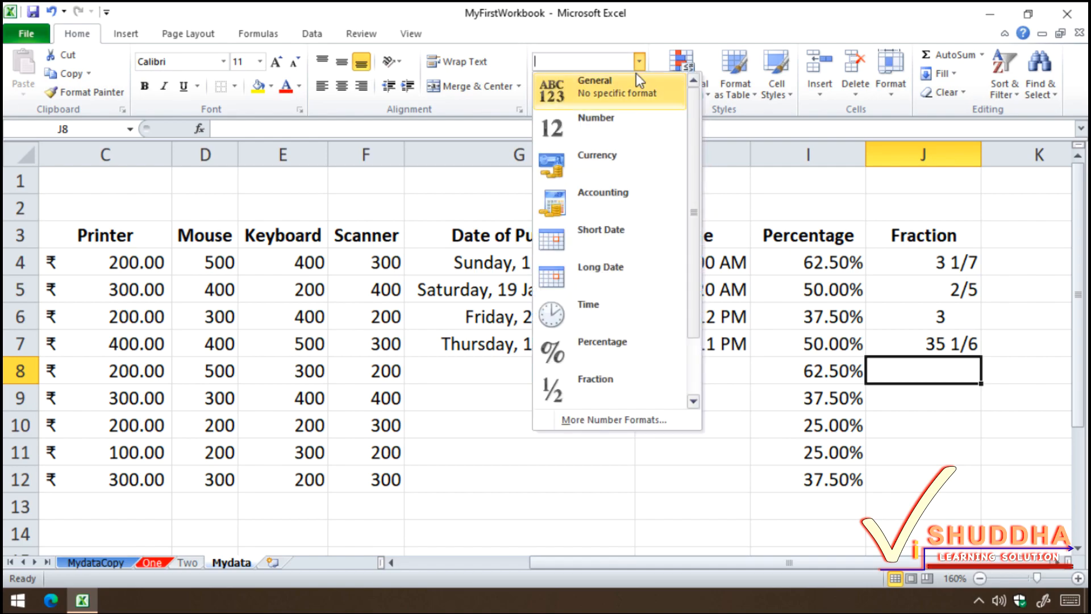
click(693, 404)
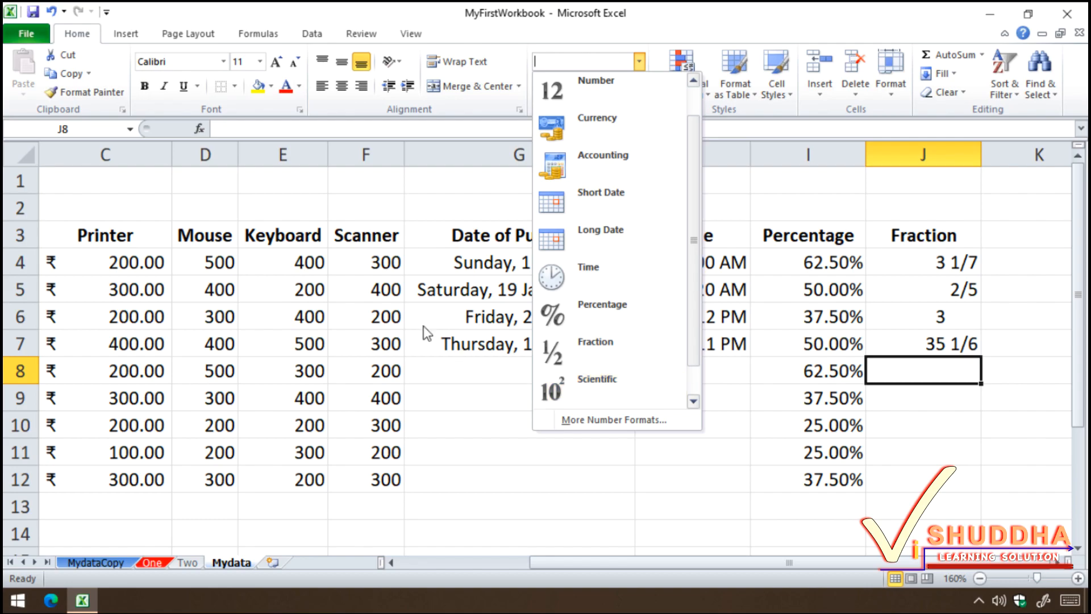
key(Escape)
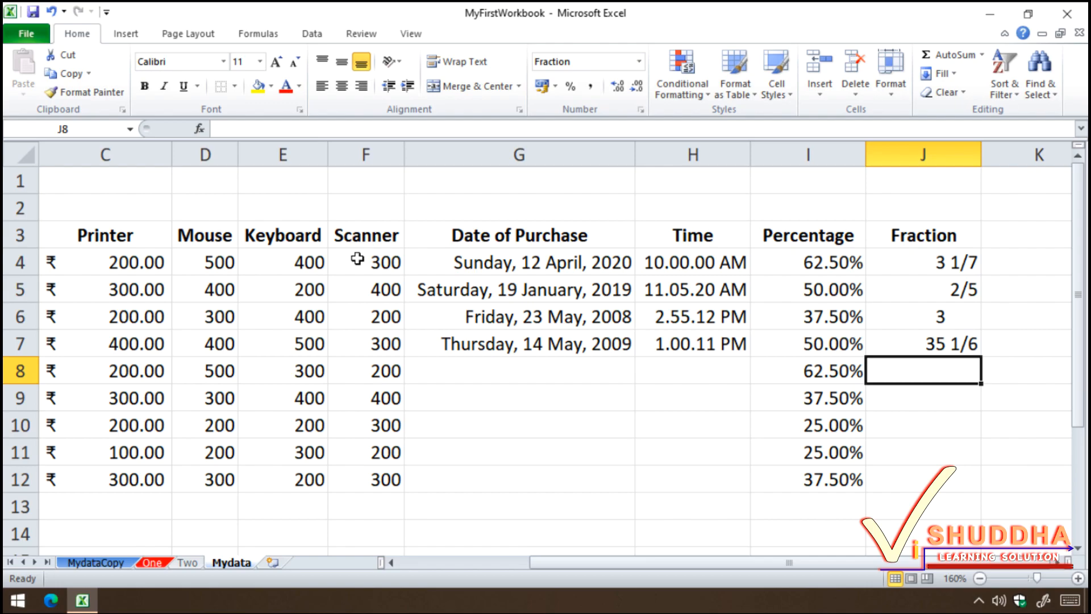
Step: Apply the Scientific number format to the Scanner values in F4:F12
drag(357, 259, 373, 478)
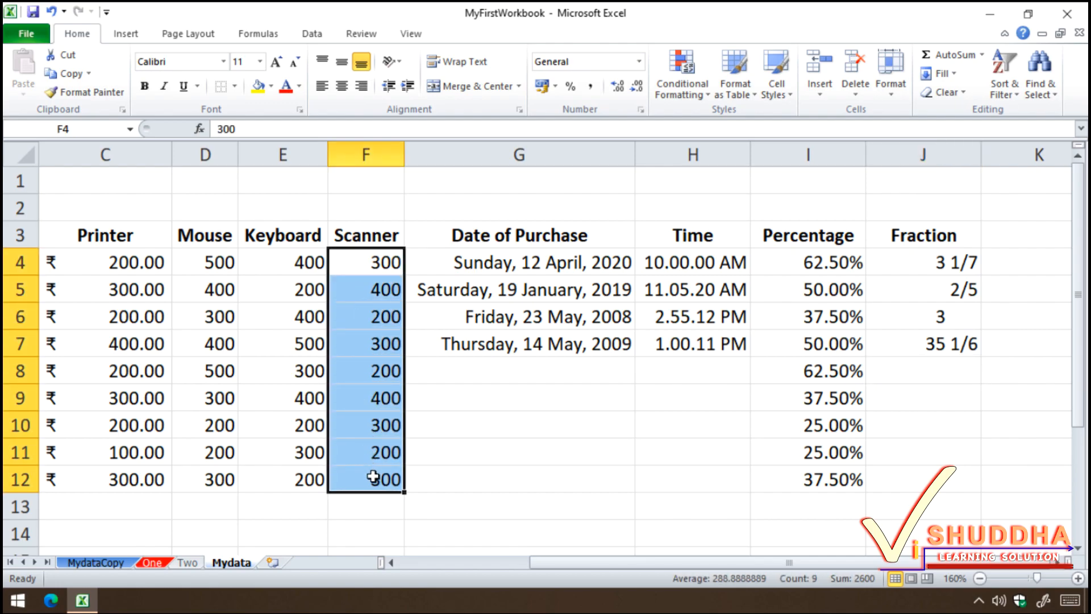
click(640, 62)
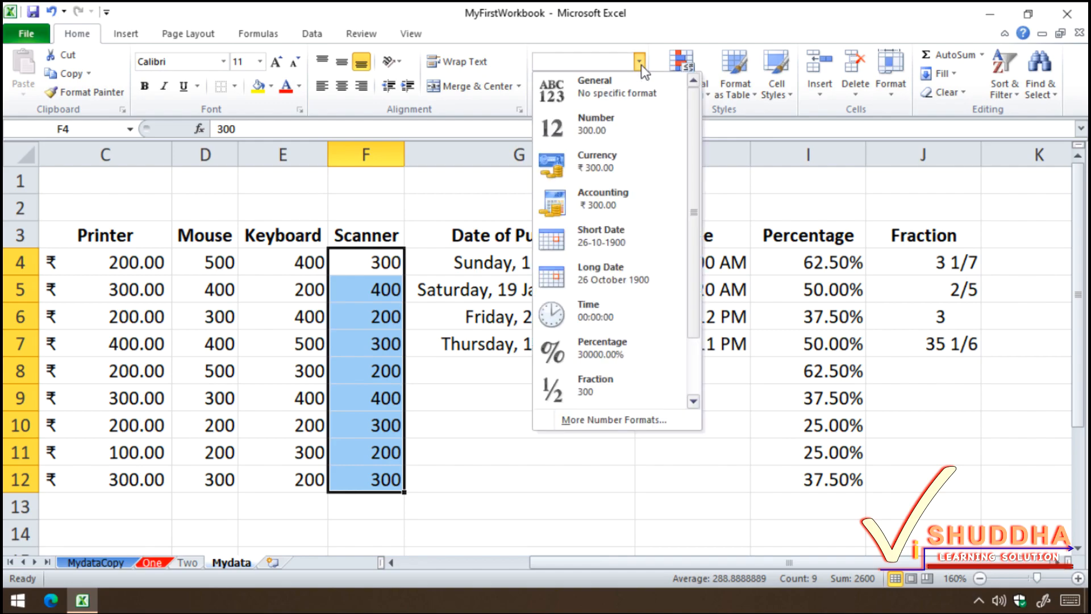
click(693, 401)
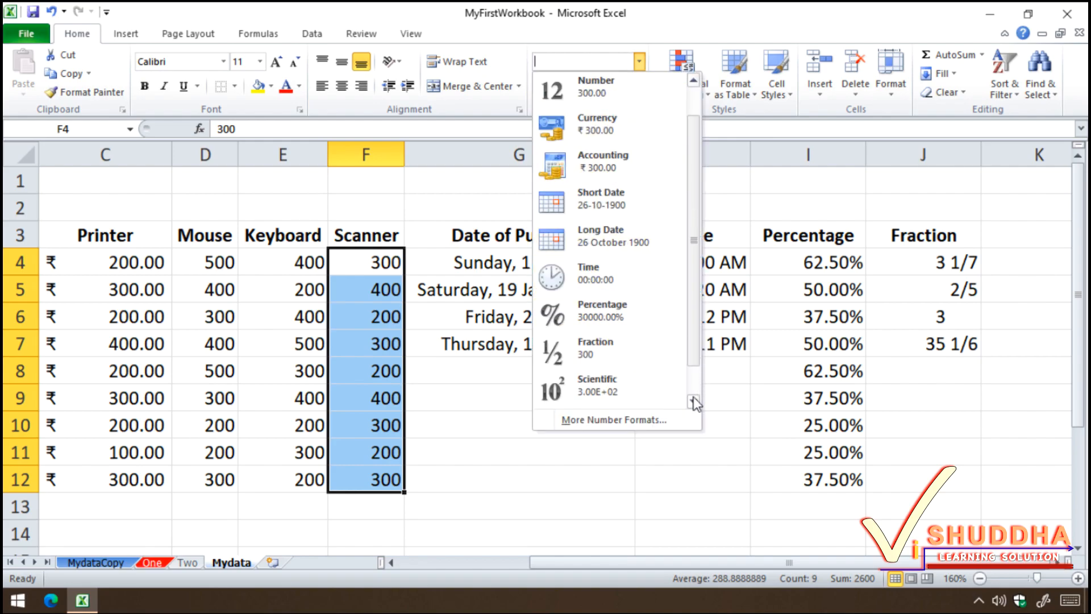
click(694, 396)
click(606, 343)
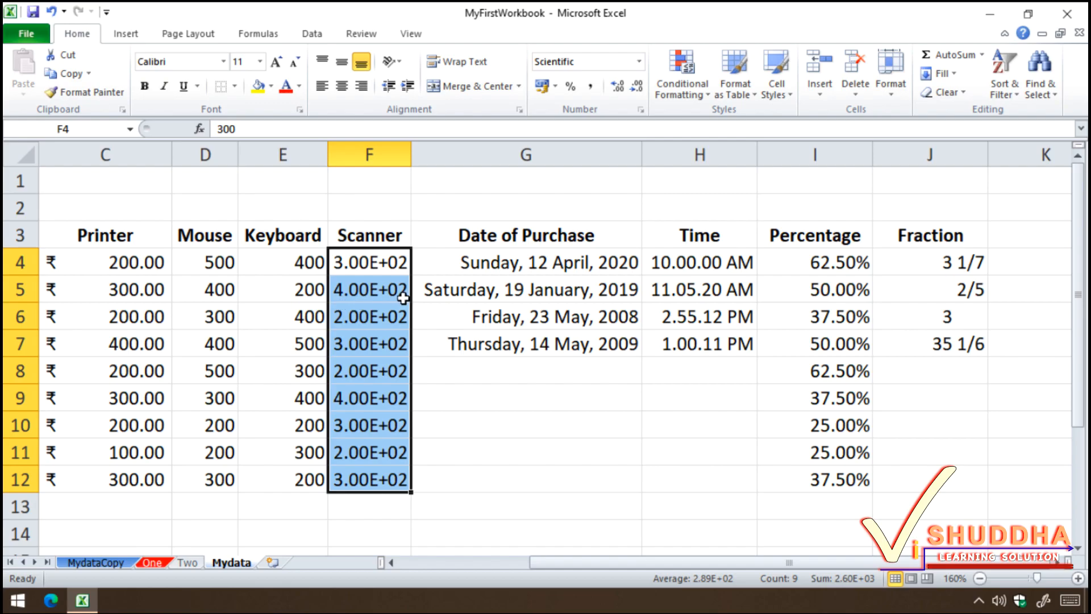
Step: Replace the Scanner value in F5 with 65000
click(354, 292)
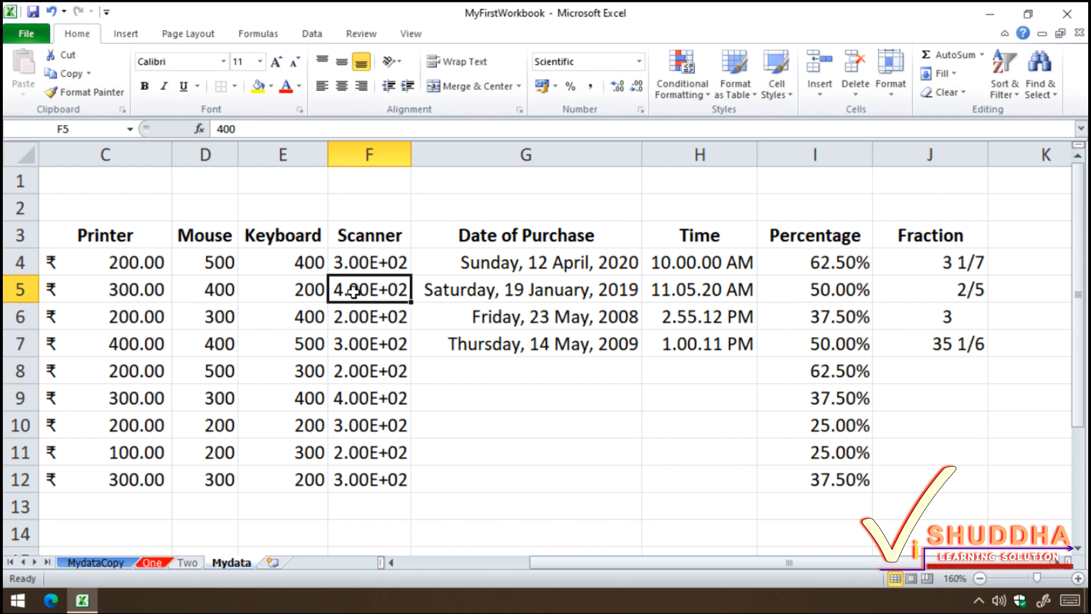
text(65000)
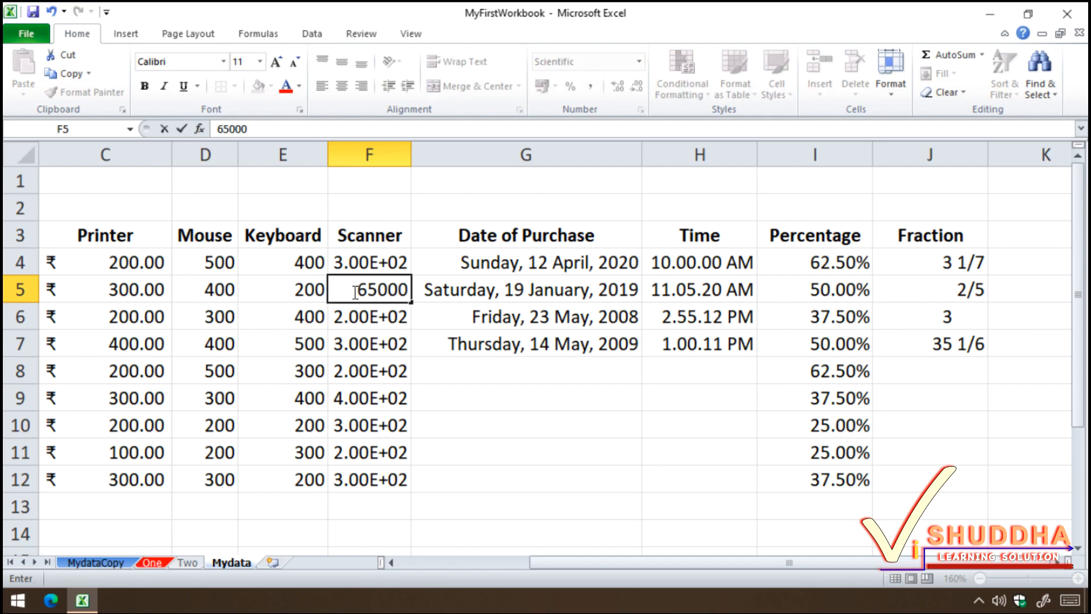
key(Return)
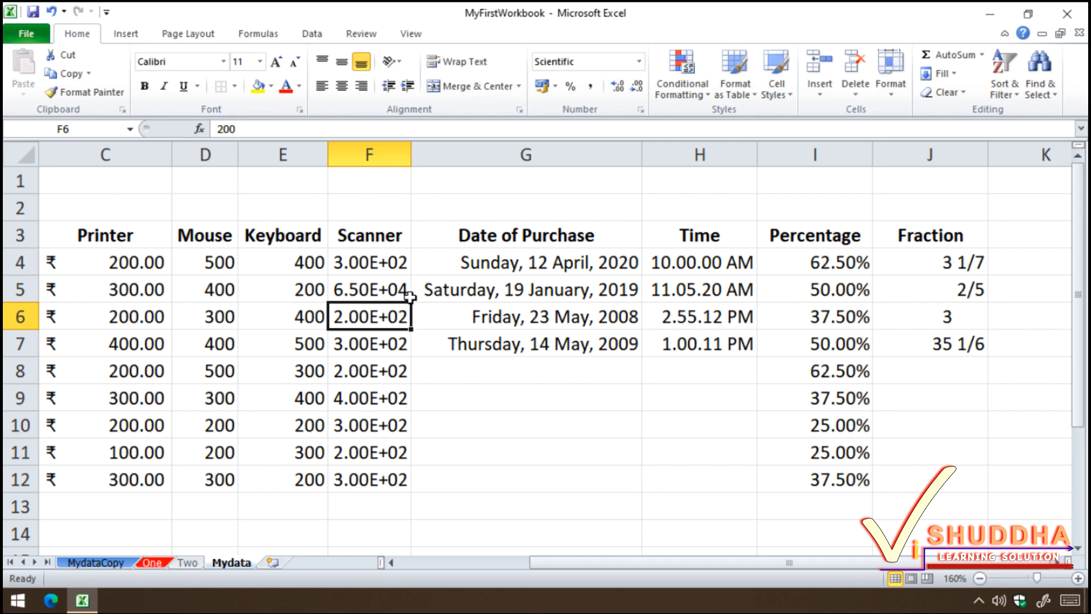
click(640, 62)
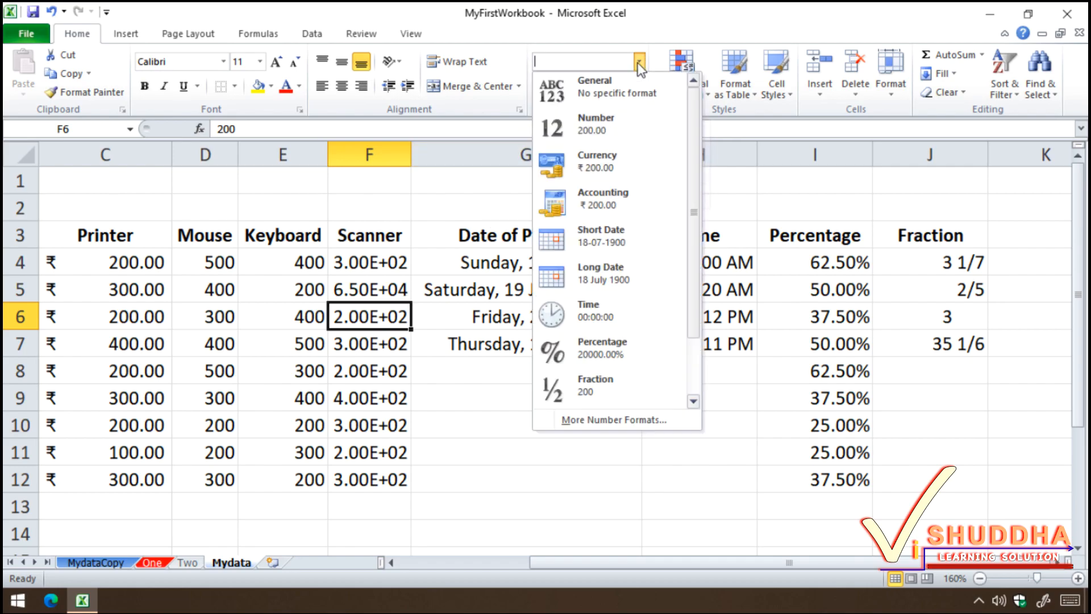
click(694, 400)
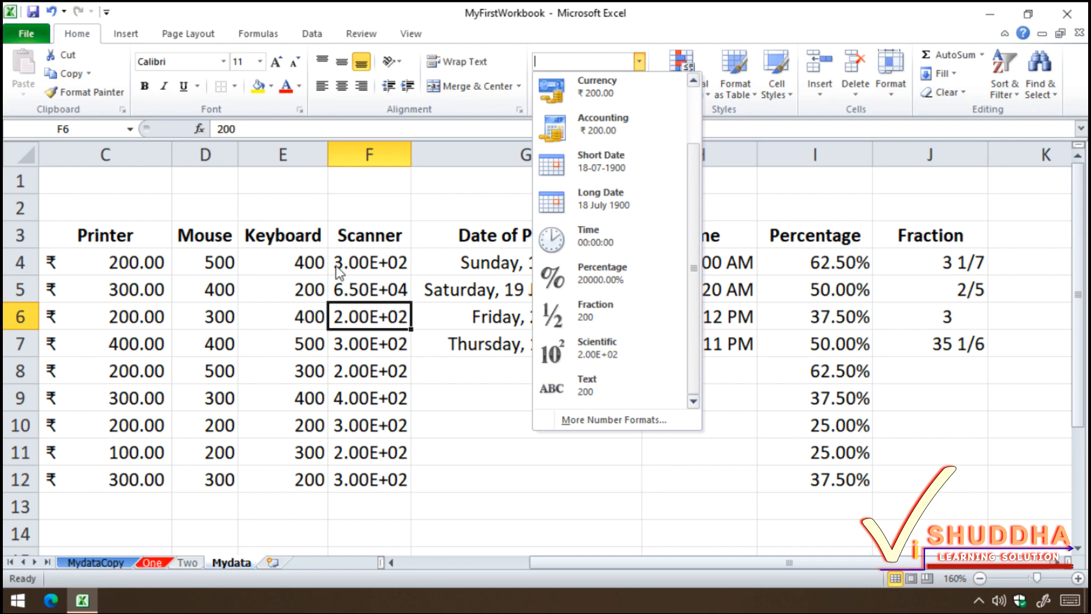
click(352, 255)
Step: Apply the Text number format to the Keyboard values in E4:E12 and widen column E to about twice its width
drag(275, 257, 291, 472)
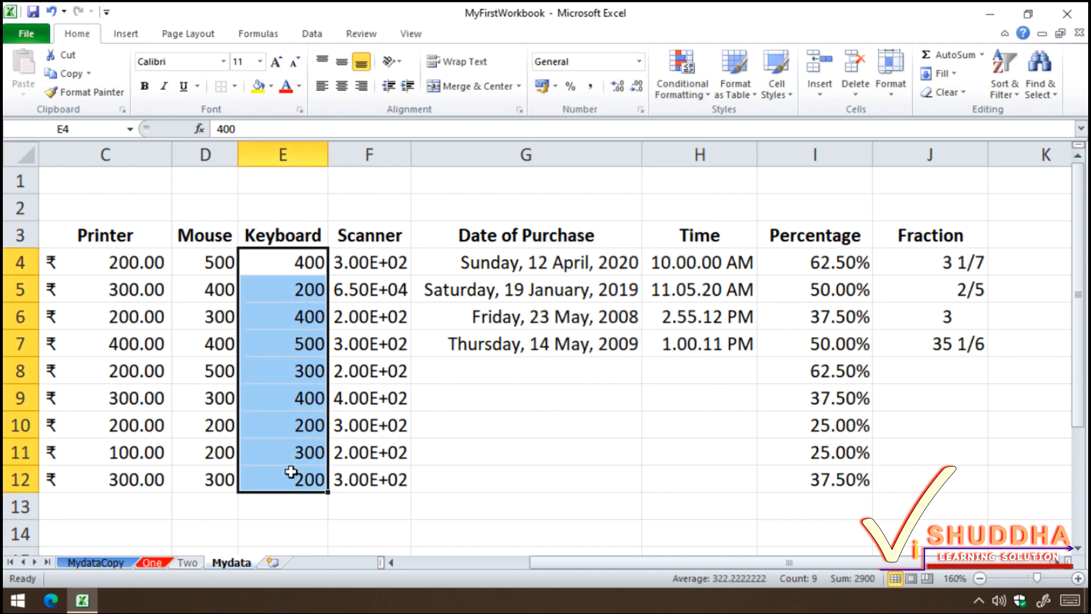
click(639, 61)
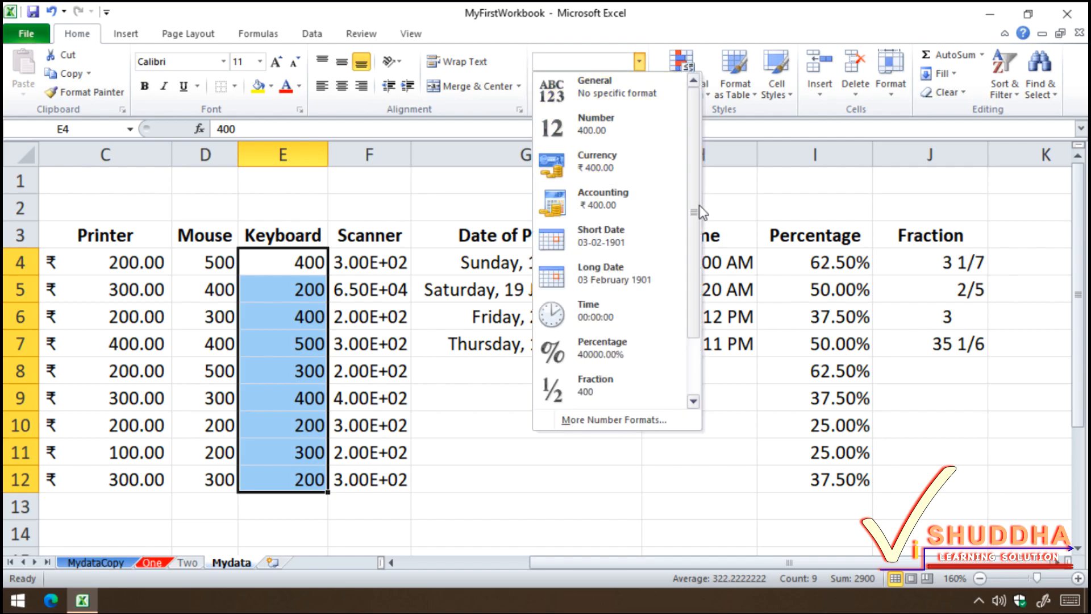
drag(694, 210, 694, 295)
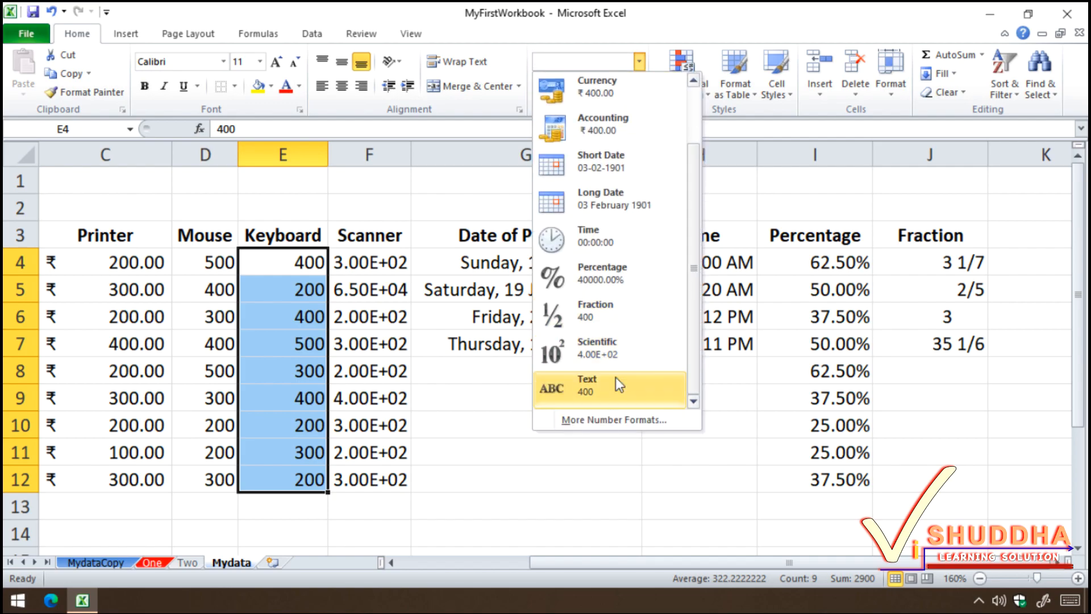
click(602, 392)
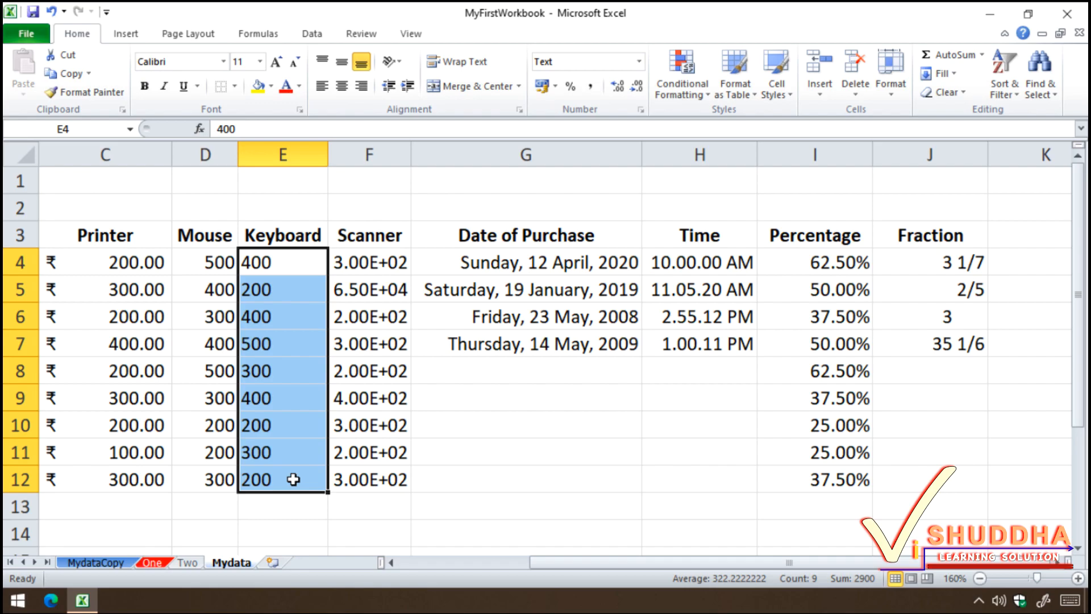
drag(328, 154, 402, 153)
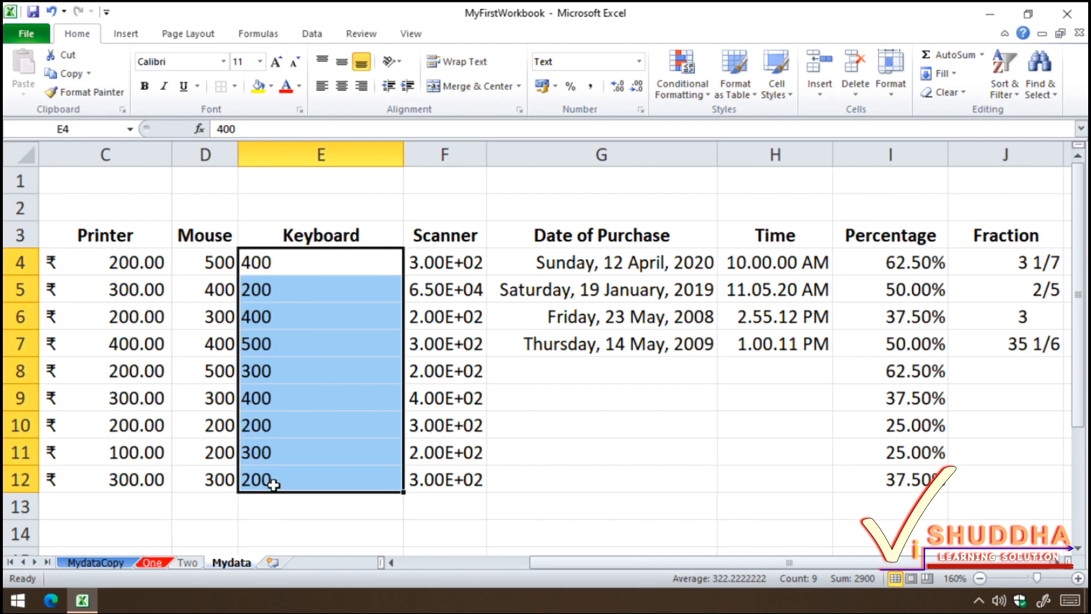
Step: Apply the Number format to the Mouse values in D4:D12 and widen column D to more than twice its width
drag(193, 262, 195, 476)
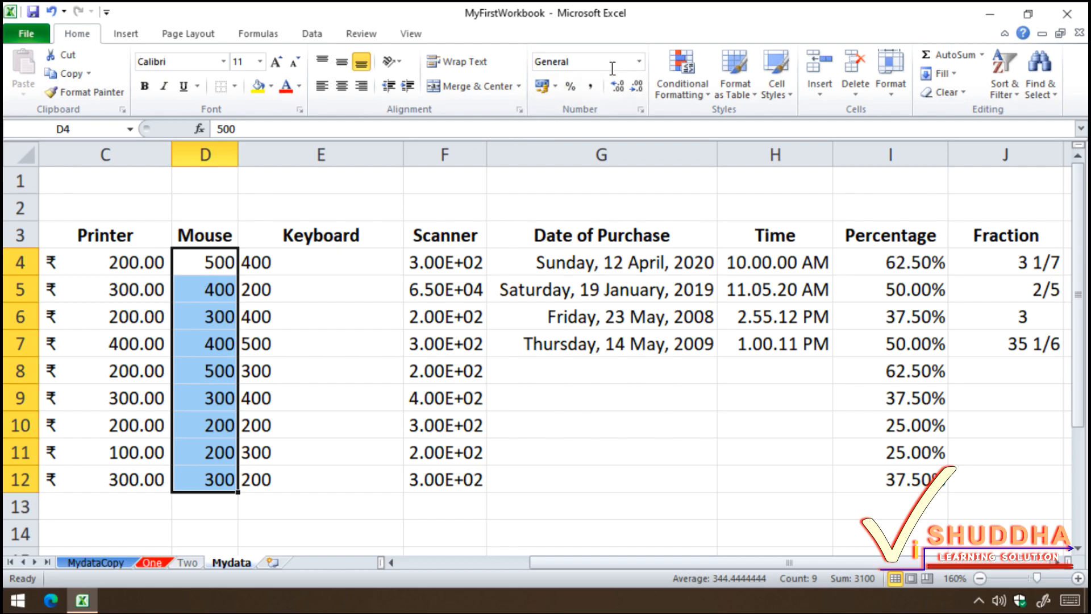
click(640, 61)
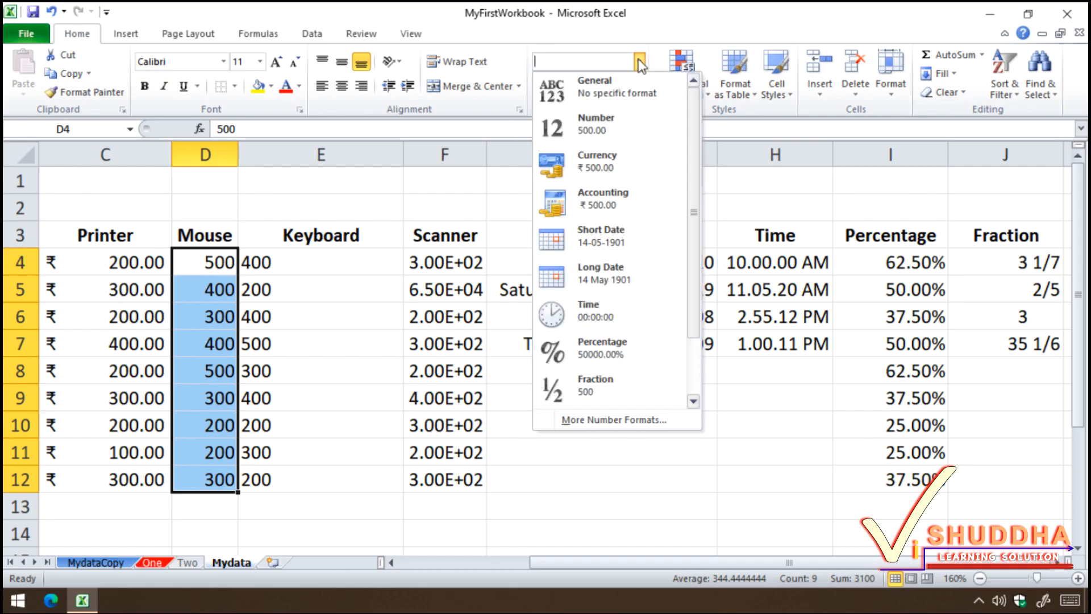
click(626, 118)
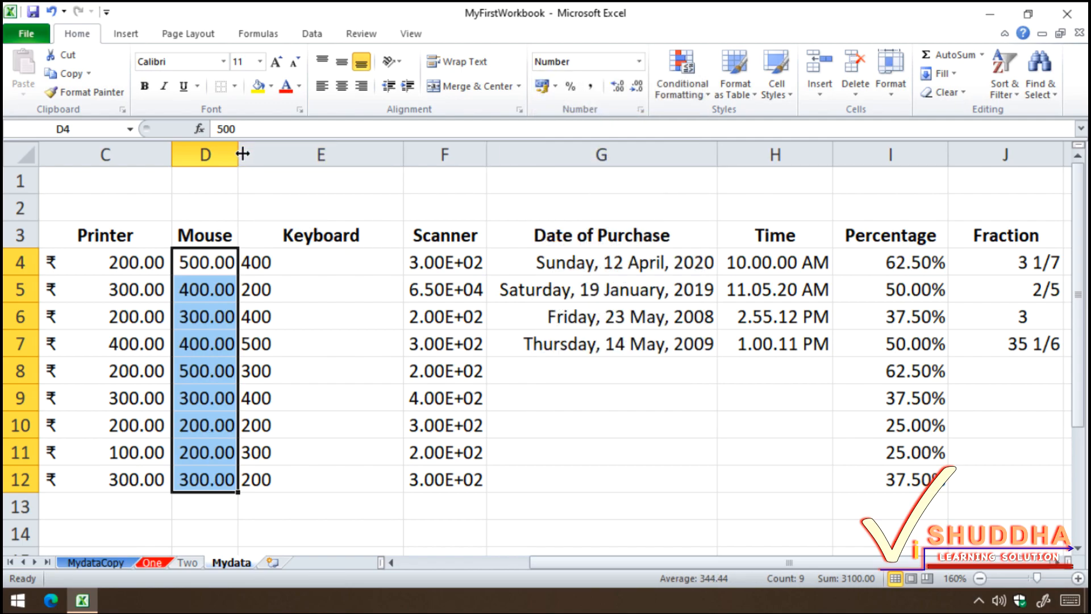
drag(238, 153, 327, 148)
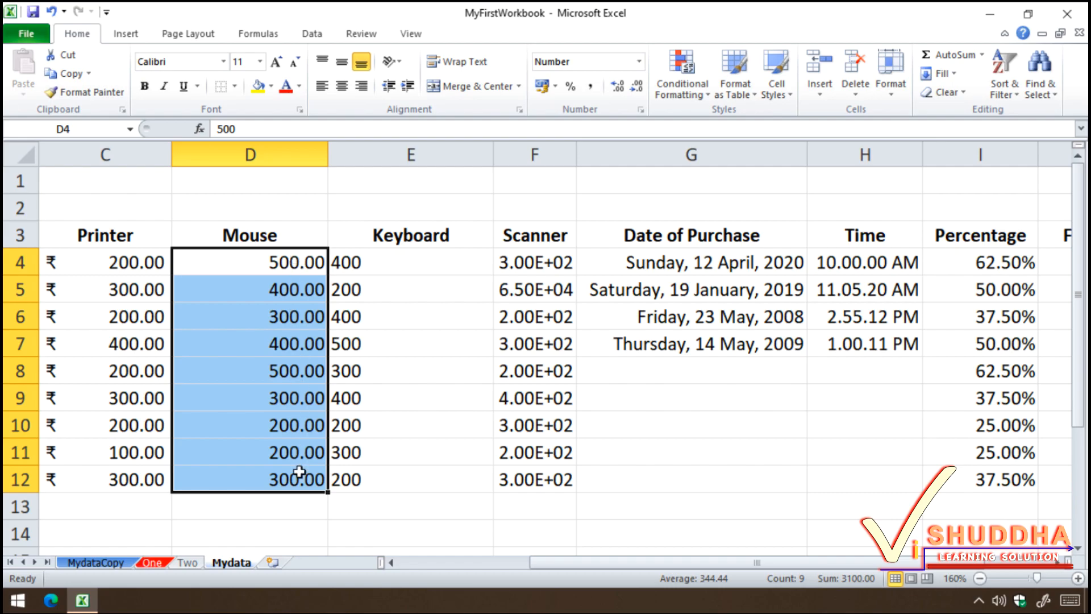
Step: Change the number format of the Mouse values in D4:D12 to Text
click(639, 61)
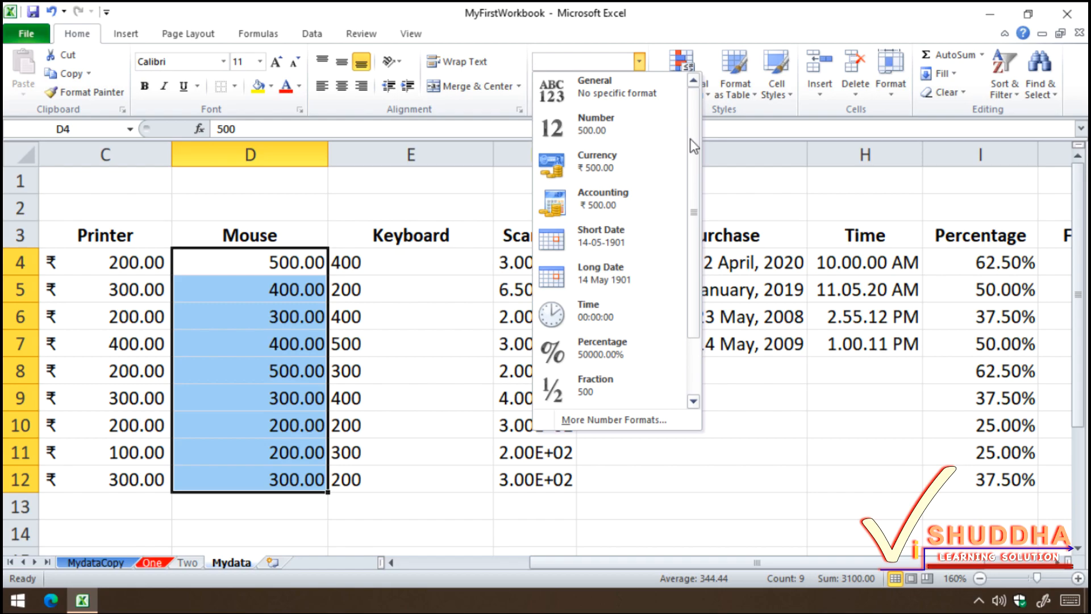
drag(691, 139, 695, 233)
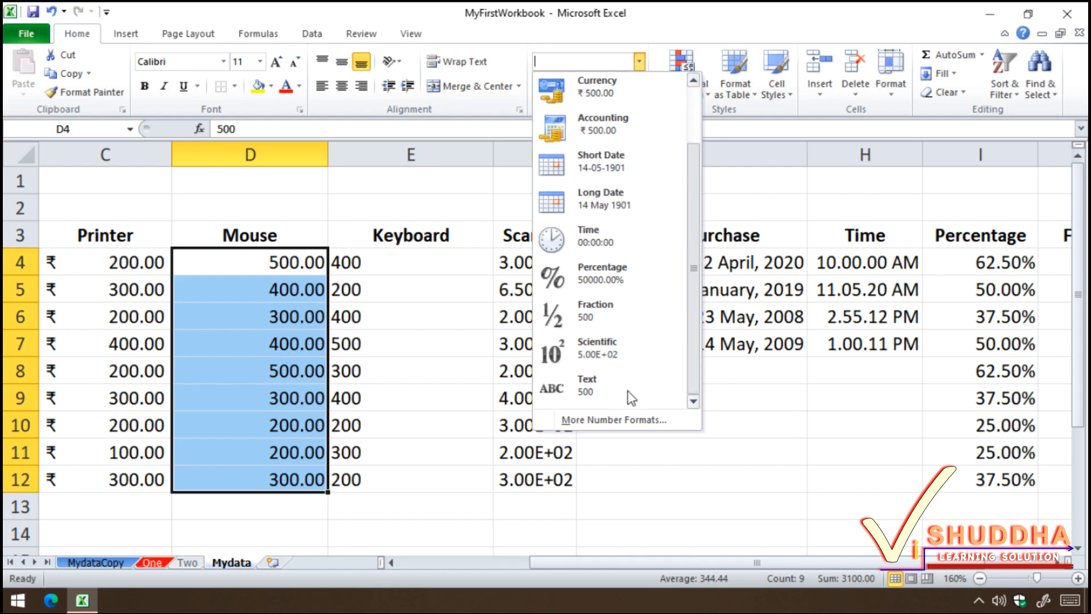
click(596, 383)
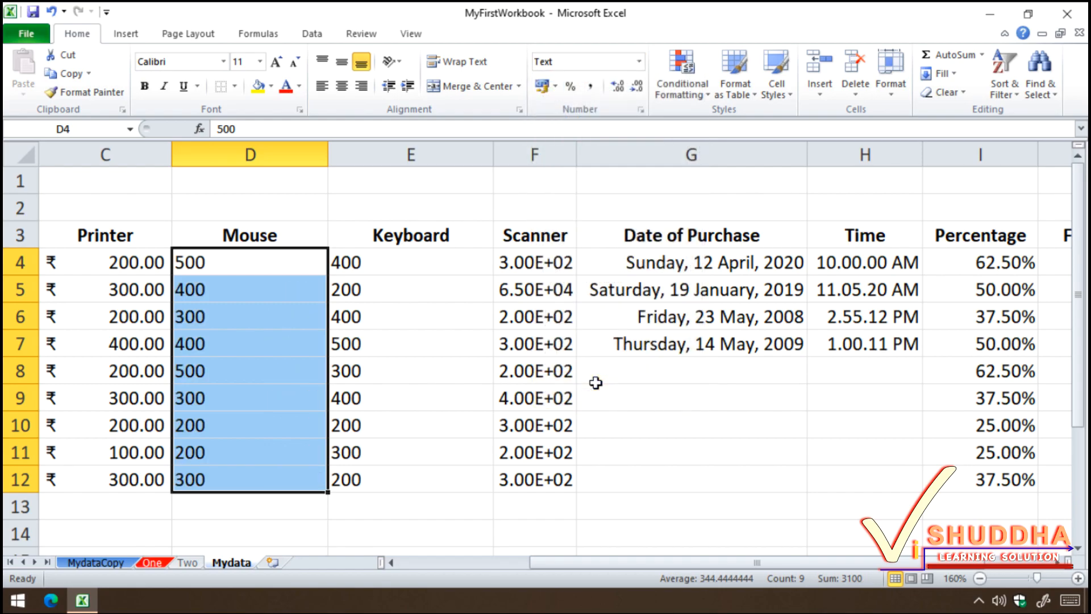